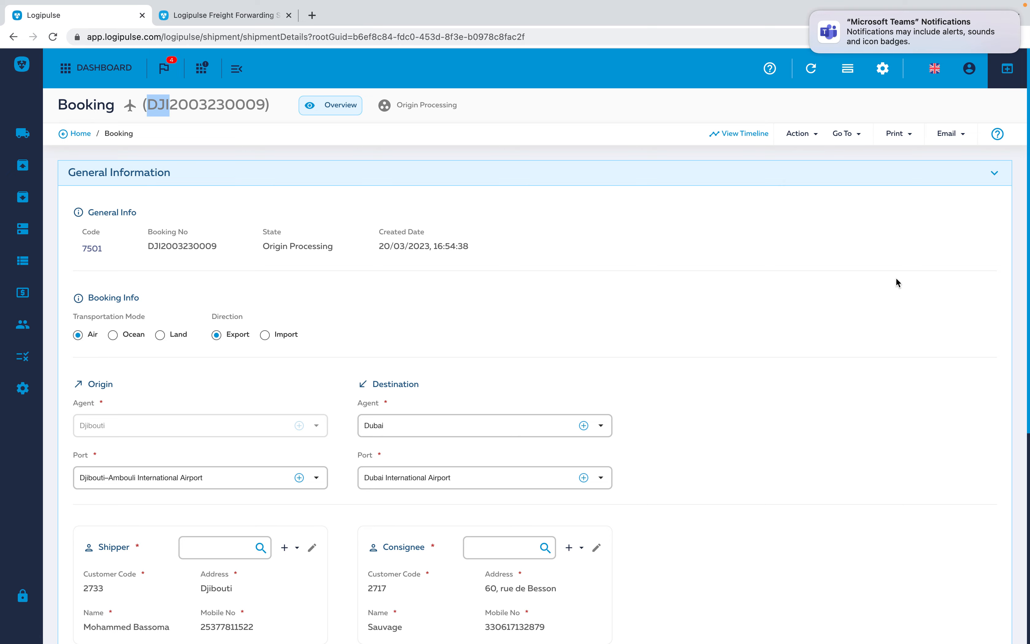
Review the booking's General Information section, including its General Info details, and collapse all sections.
{"action": "scroll", "coordinate": [1026, 213], "scroll_direction": "down", "scroll_amount": 5}
{"action": "scroll", "coordinate": [1012, 294], "scroll_direction": "up", "scroll_amount": 5}
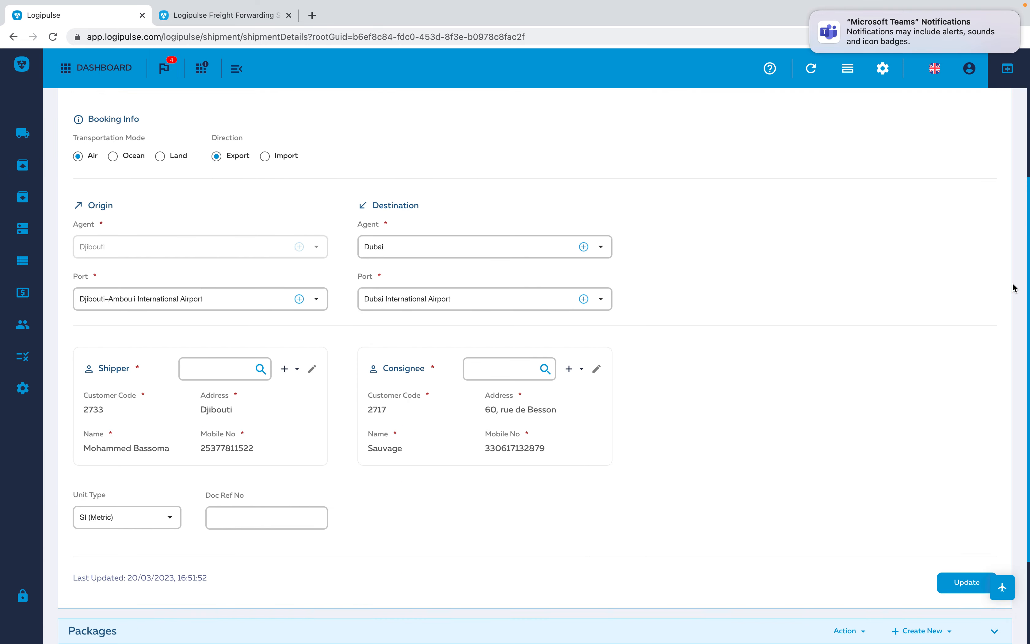
{"action": "left_click", "coordinate": [850, 69]}
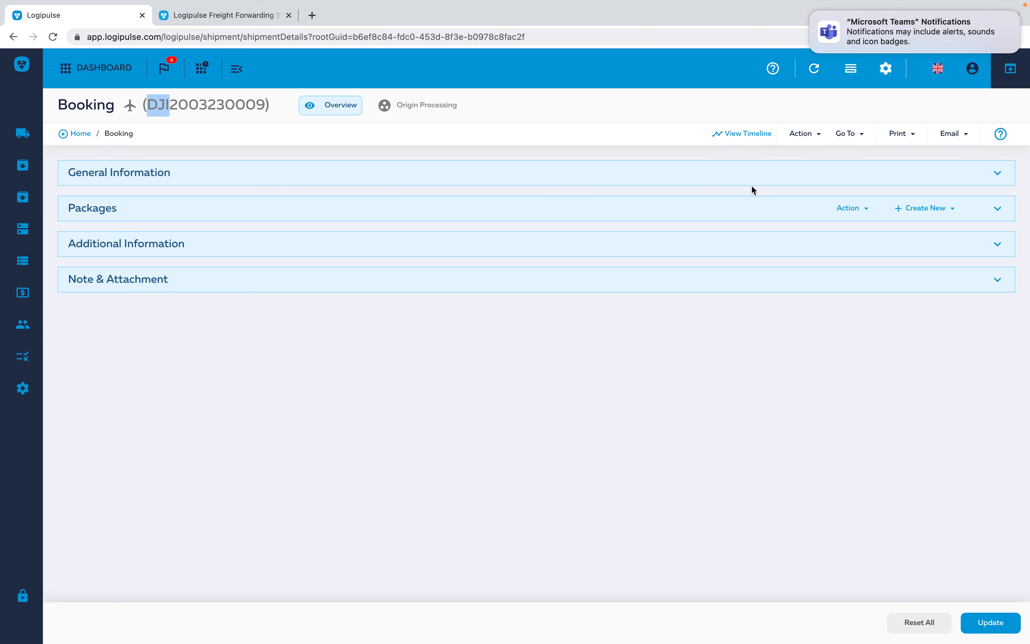
{"action": "left_click", "coordinate": [998, 174]}
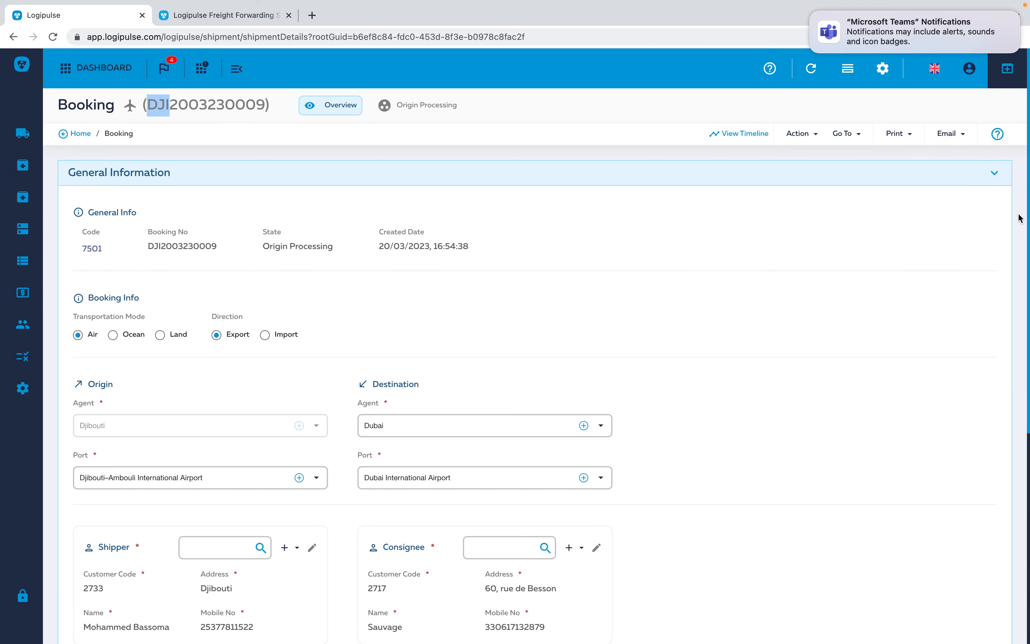
{"action": "left_click_drag", "start_coordinate": [74, 210], "coordinate": [999, 263]}
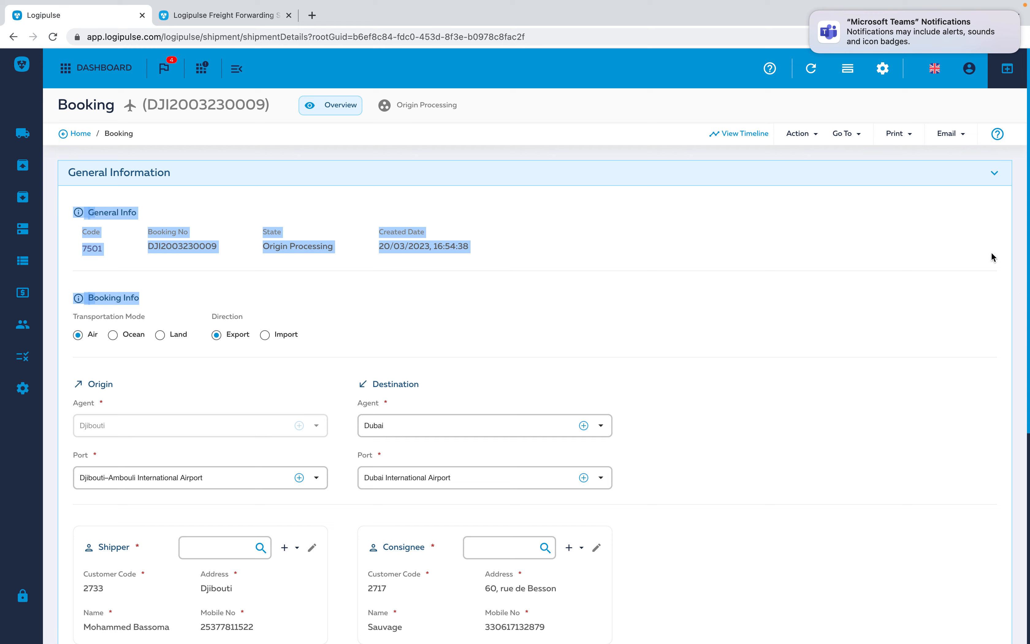
{"action": "left_click", "coordinate": [853, 72]}
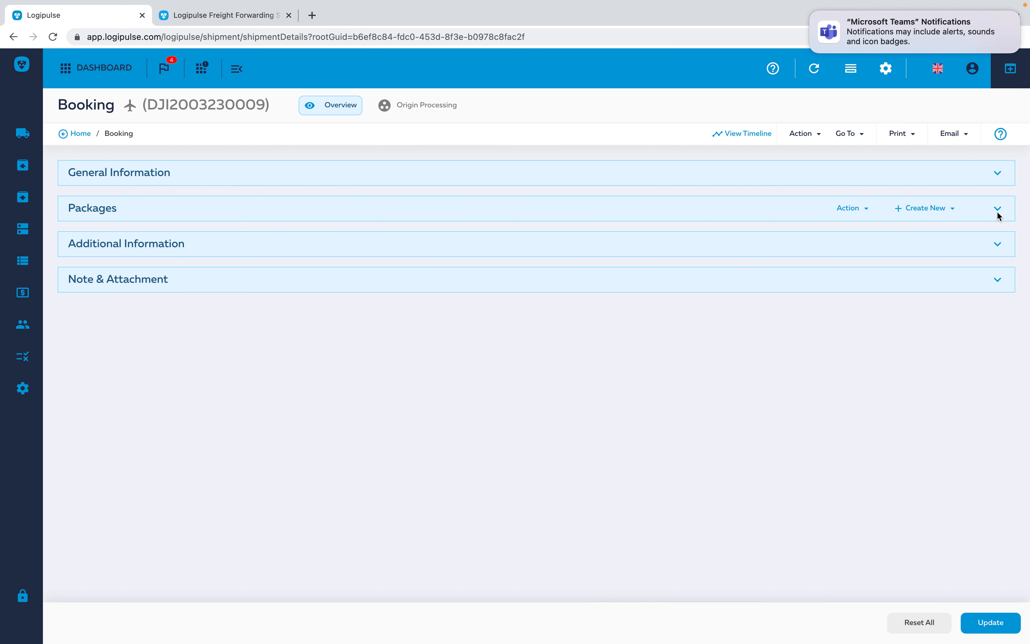
Examine the booking's Packages, Additional Information, and Note & Attachment sections one by one.
{"action": "left_click", "coordinate": [997, 209]}
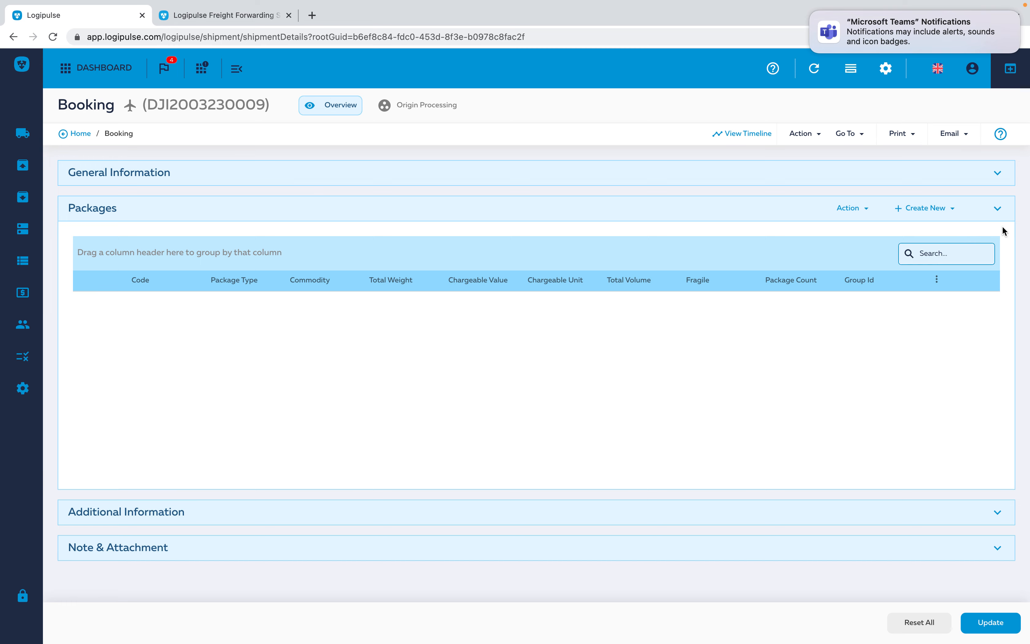
{"action": "left_click", "coordinate": [1000, 212]}
{"action": "left_click", "coordinate": [999, 210]}
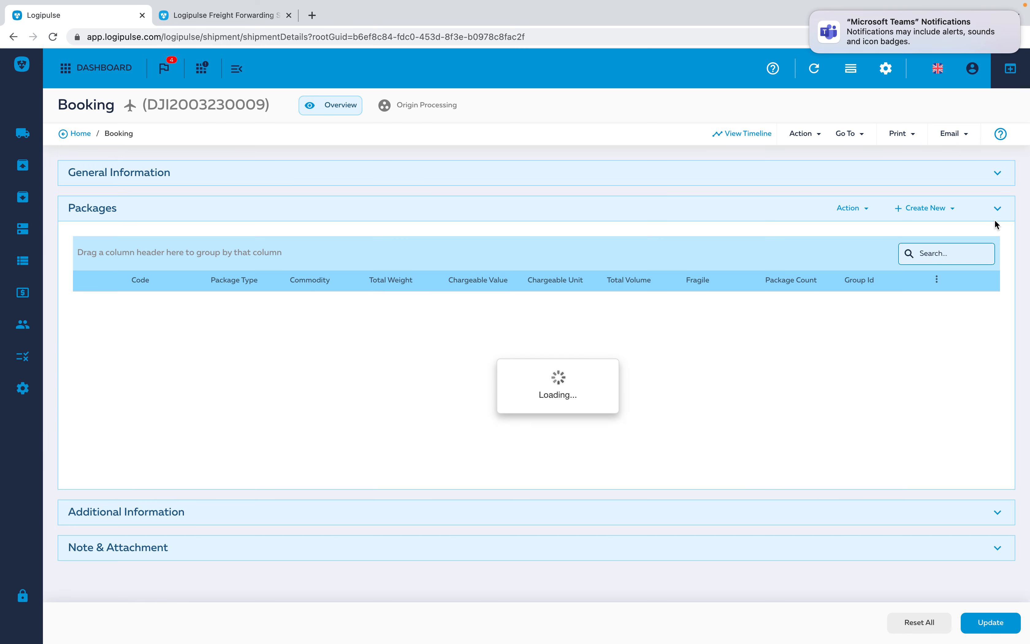
{"action": "left_click", "coordinate": [998, 209]}
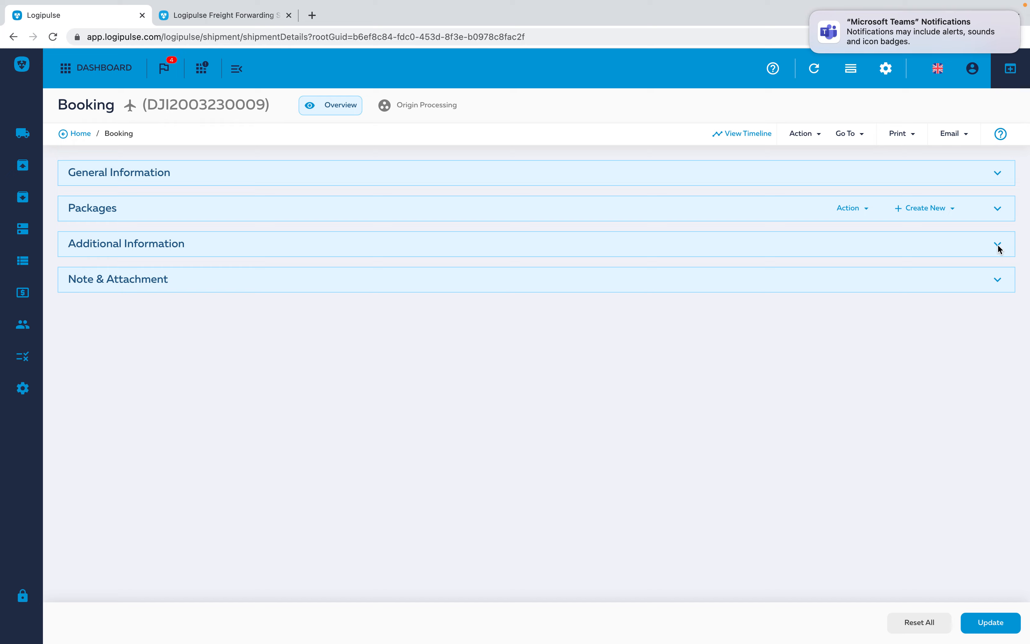
{"action": "left_click", "coordinate": [998, 246]}
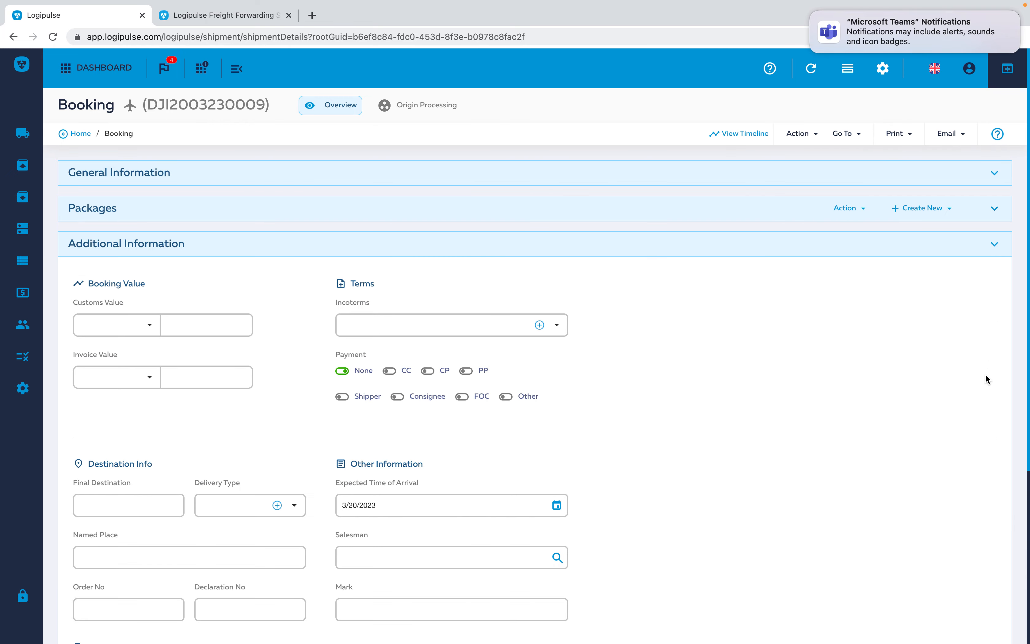
{"action": "left_click", "coordinate": [994, 246]}
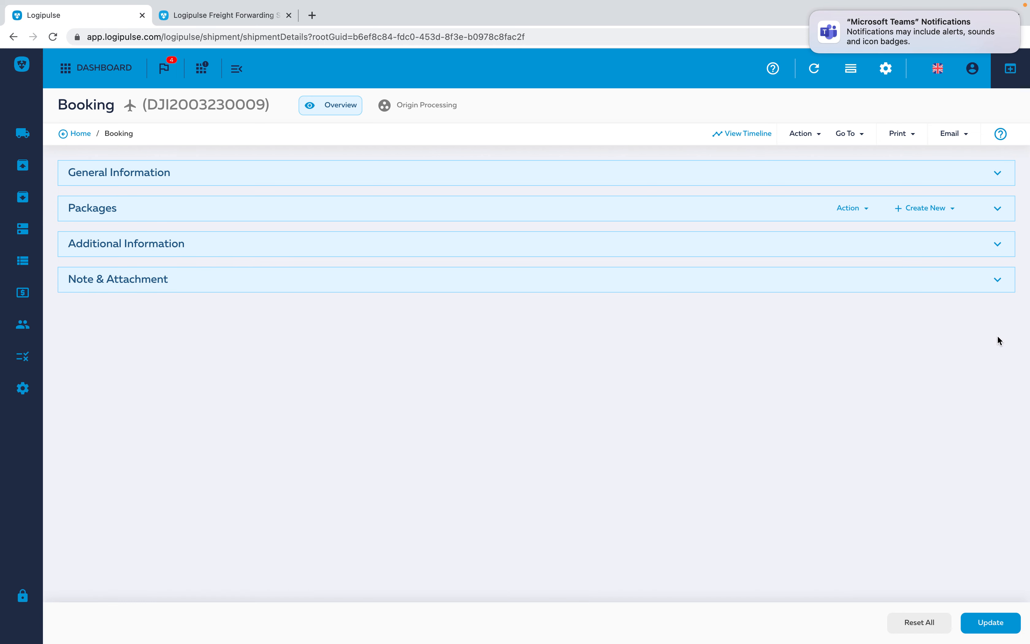
{"action": "left_click", "coordinate": [998, 281]}
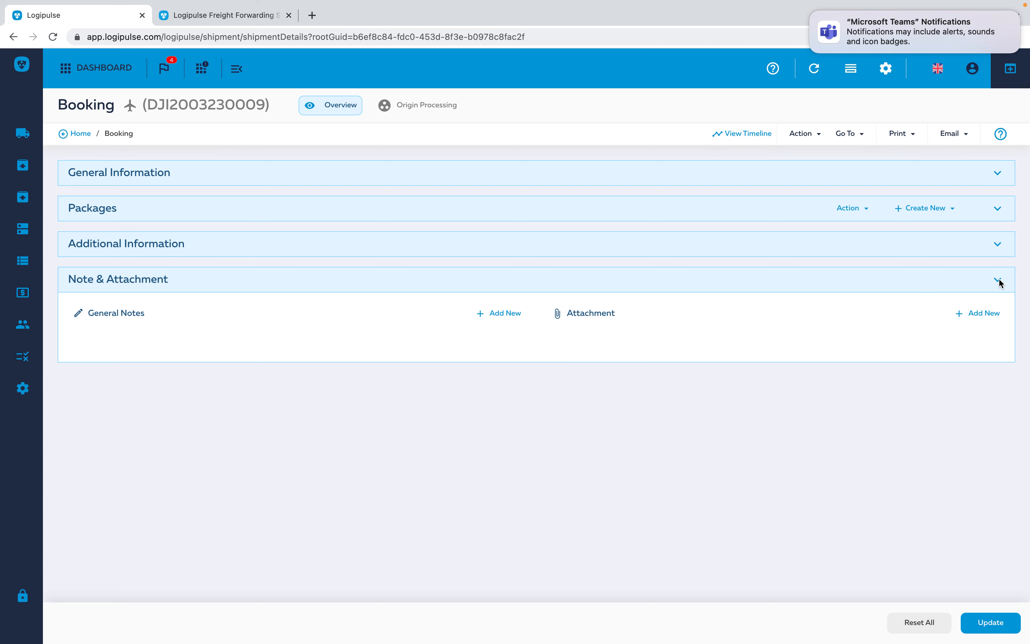
{"action": "left_click", "coordinate": [963, 282]}
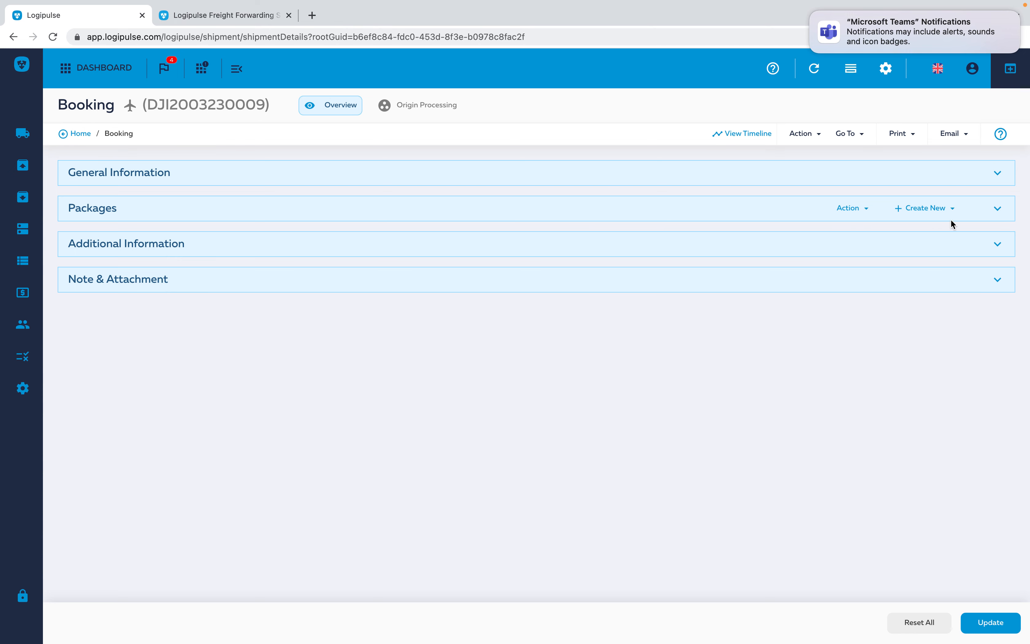
Create and save a quick package of type LARGE BOX with a count of 10 and a weight of 250 kg per item.
{"action": "left_click", "coordinate": [998, 210]}
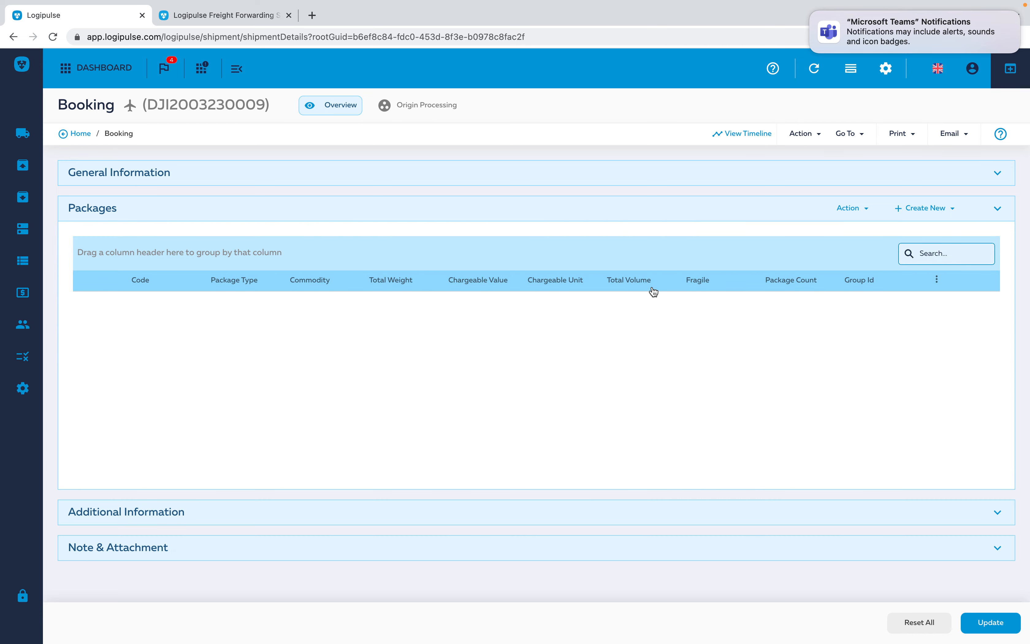
{"action": "left_click", "coordinate": [920, 211]}
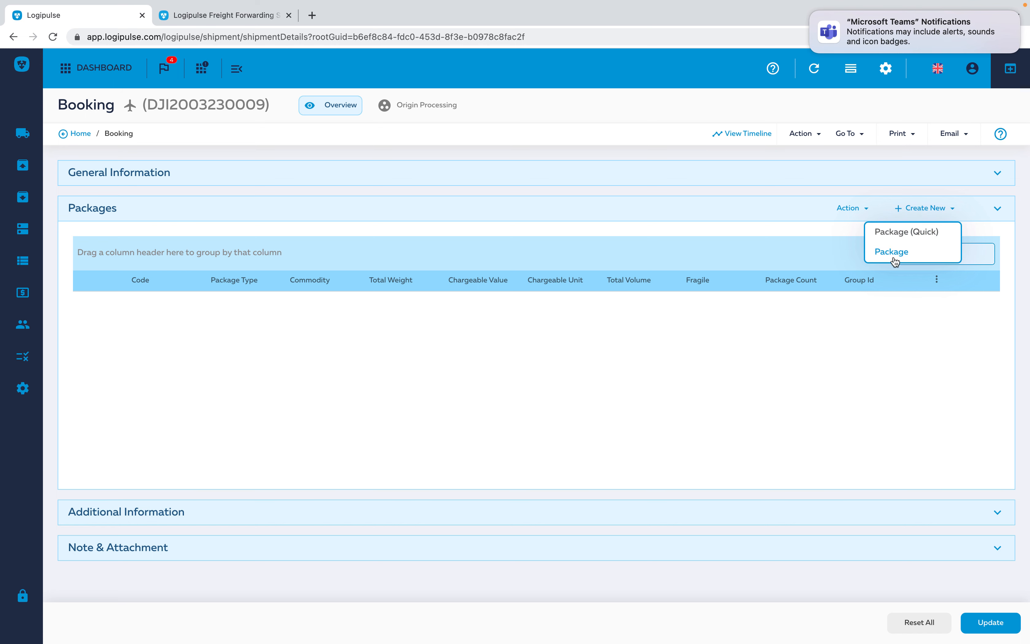
{"action": "left_click", "coordinate": [902, 233]}
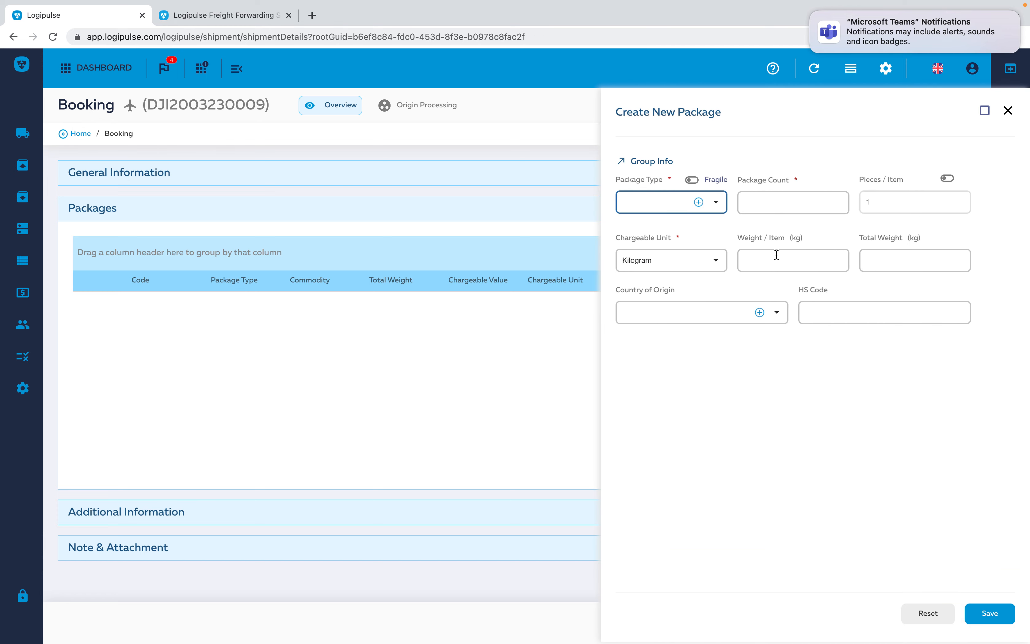
{"action": "left_click", "coordinate": [716, 205]}
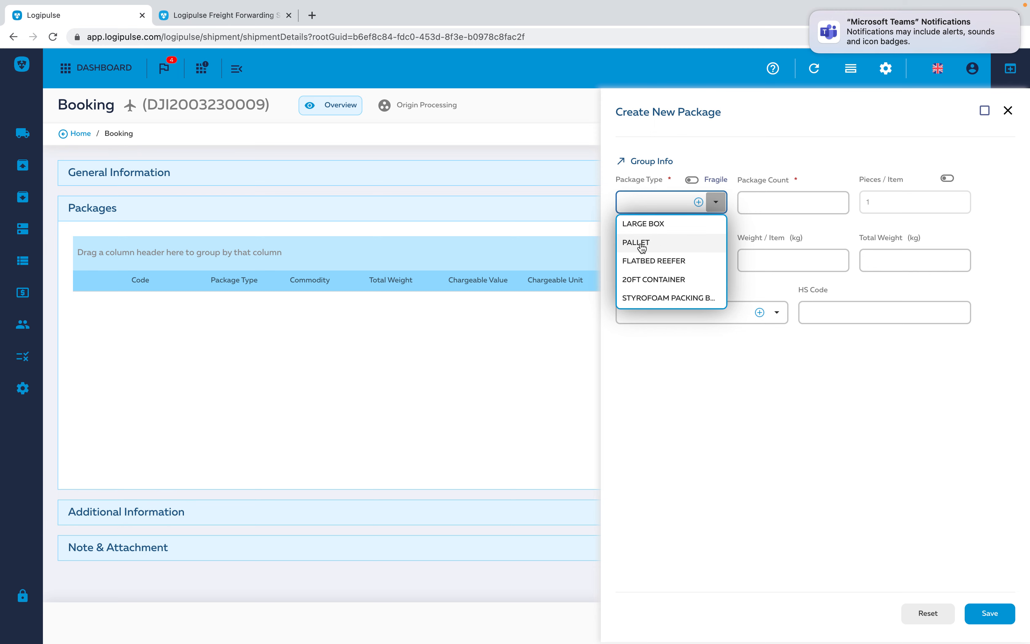
{"action": "left_click", "coordinate": [645, 228]}
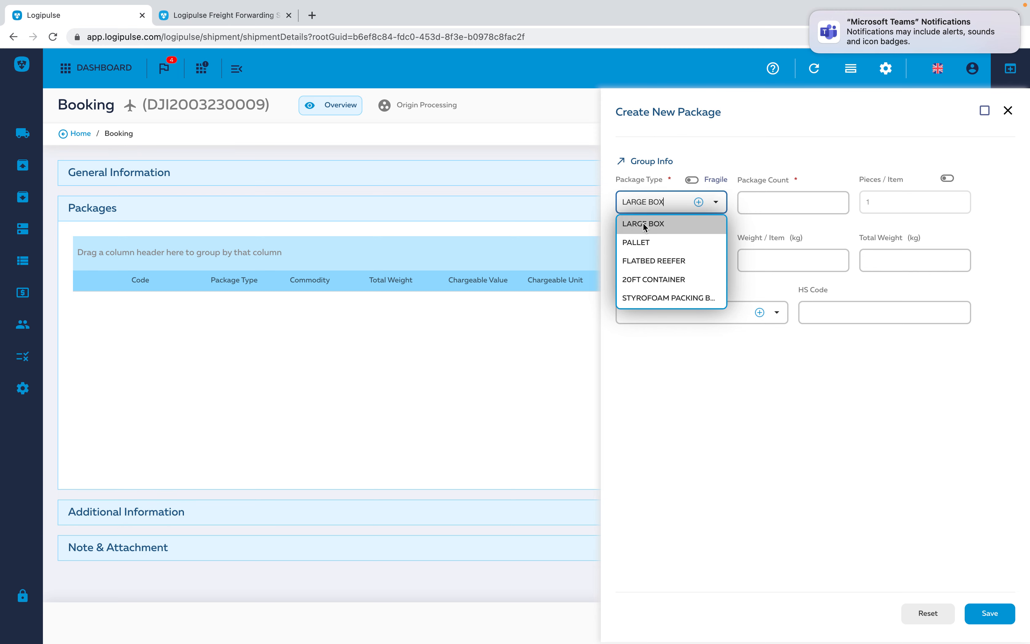
{"action": "left_click", "coordinate": [786, 205]}
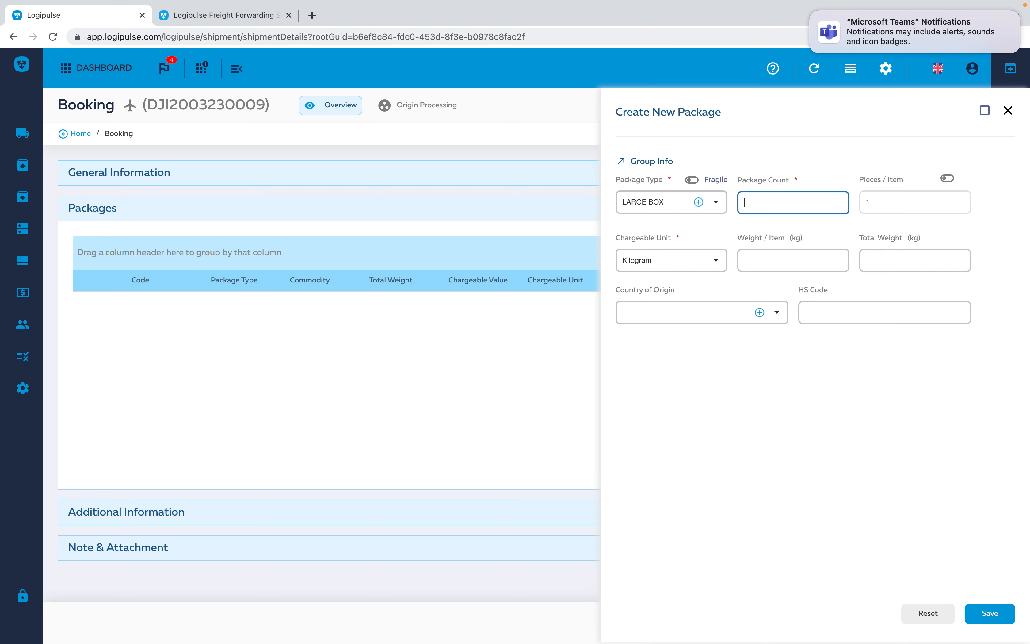
{"action": "left_click", "coordinate": [782, 261]}
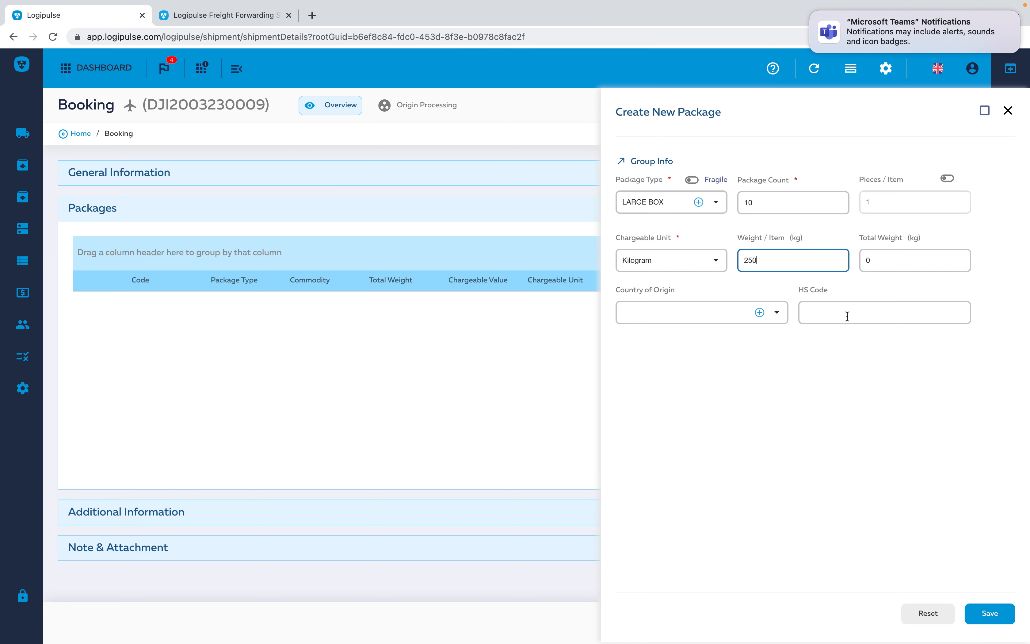
{"action": "left_click", "coordinate": [867, 375]}
{"action": "left_click", "coordinate": [986, 613]}
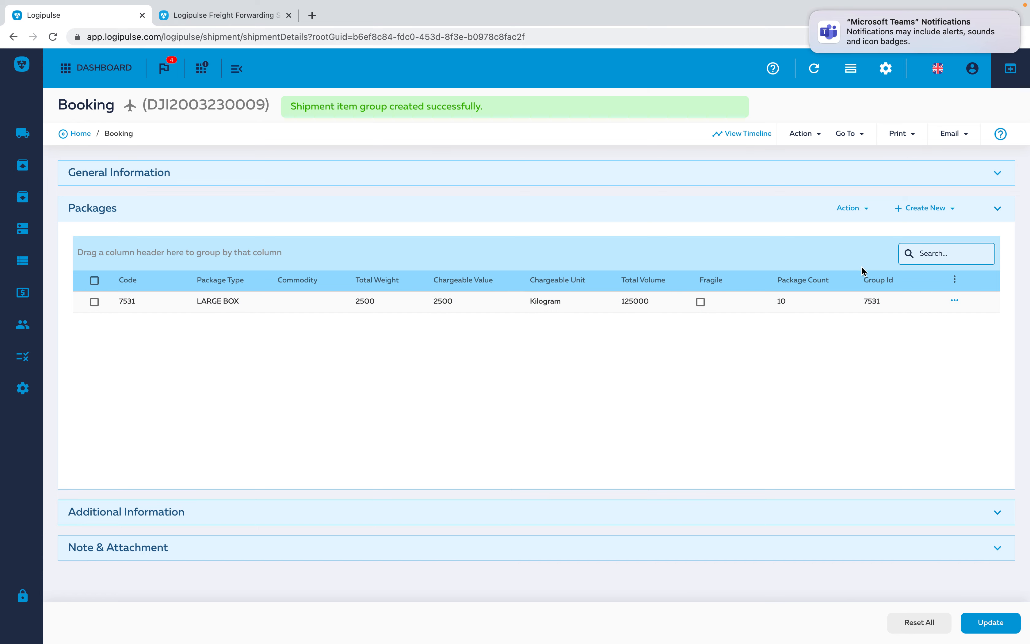
Start a full package entry of type PALLET with a count of 5 and a weight of 560 kg per item.
{"action": "left_click", "coordinate": [925, 214]}
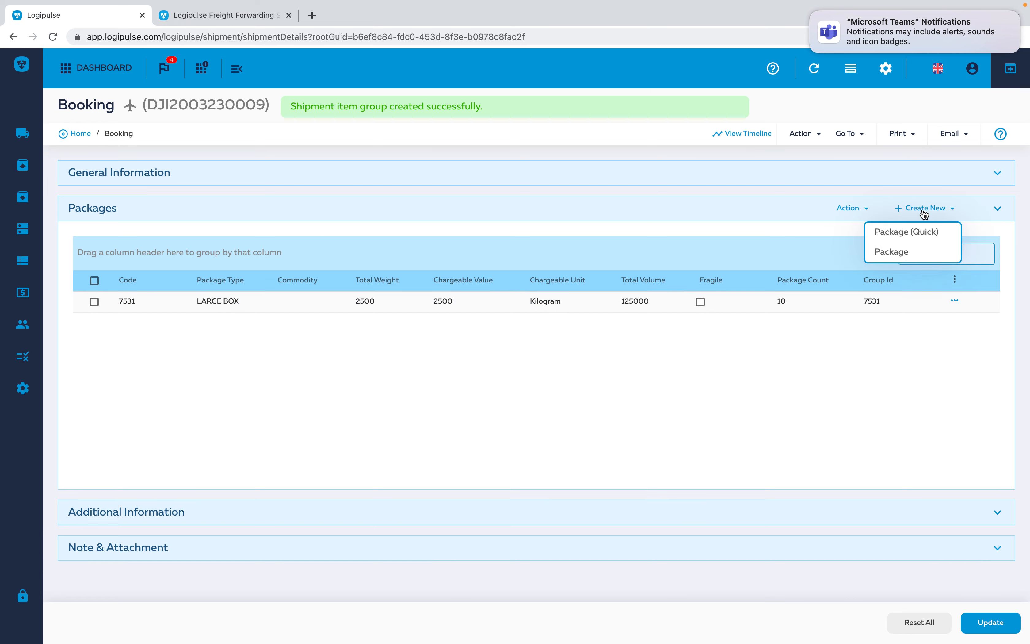
{"action": "left_click", "coordinate": [894, 251]}
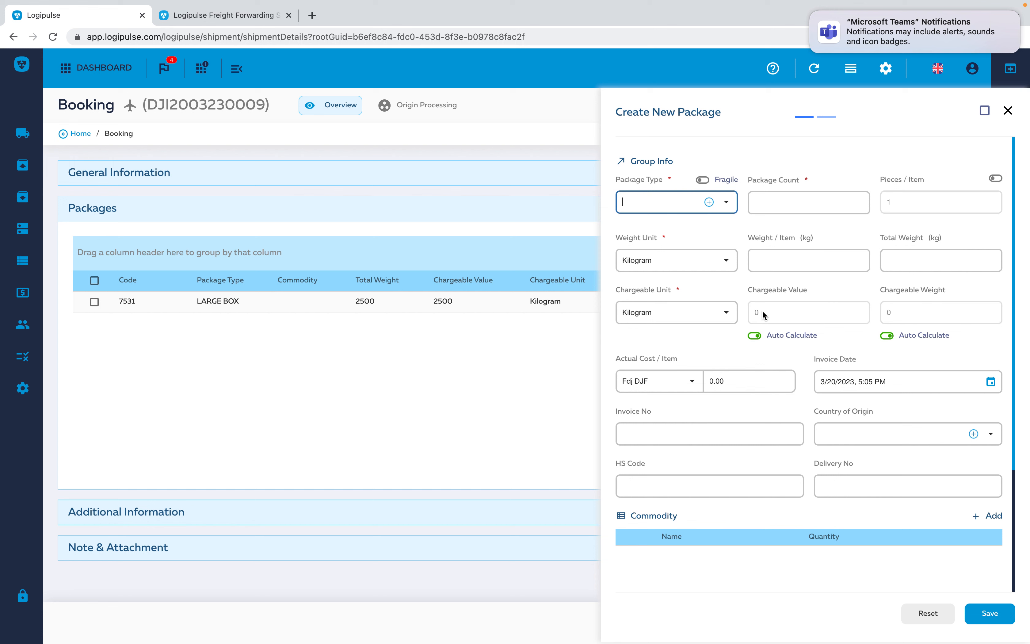
{"action": "left_click", "coordinate": [724, 205]}
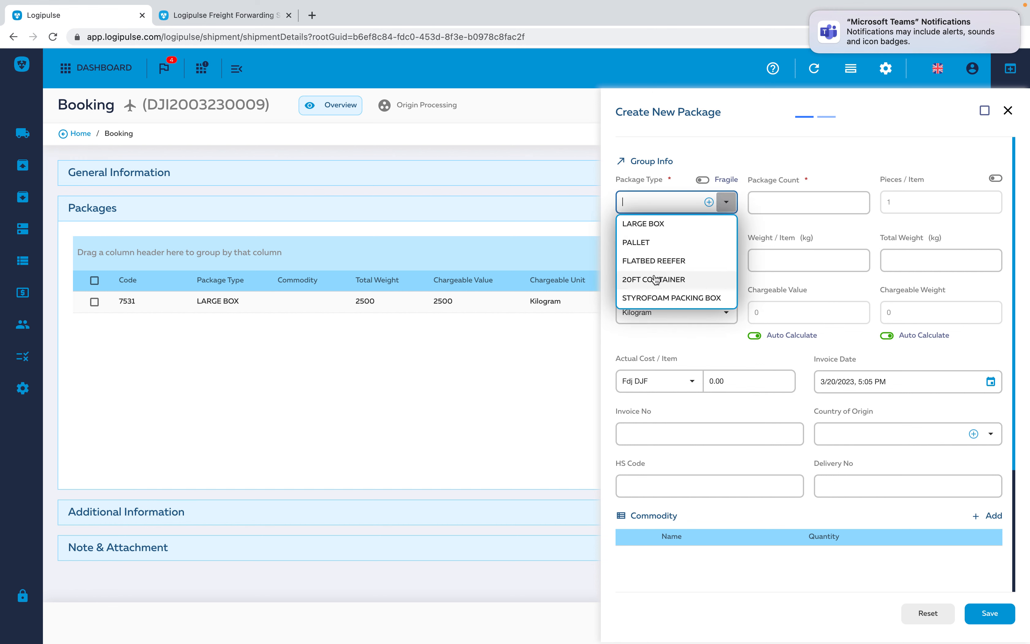
{"action": "left_click", "coordinate": [645, 242]}
{"action": "left_click", "coordinate": [795, 205]}
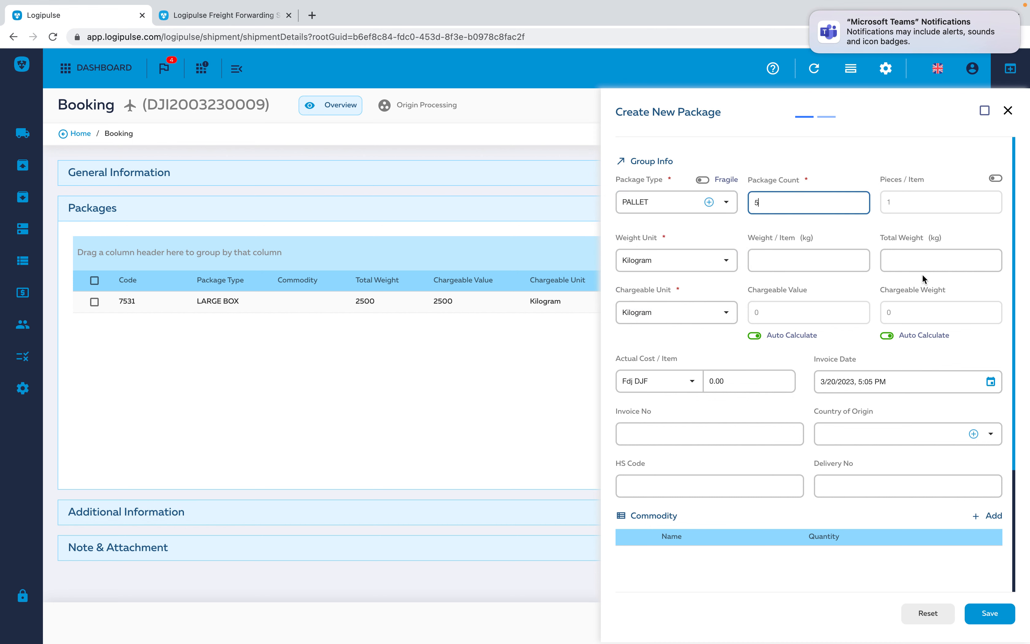
{"action": "left_click", "coordinate": [836, 261]}
{"action": "type", "text": "560"}
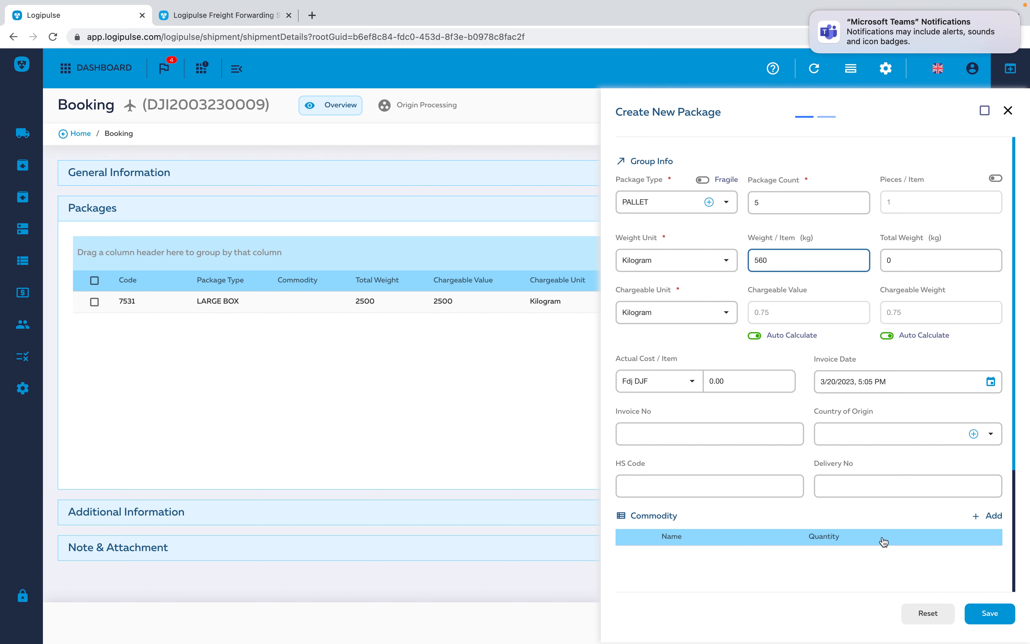
Add the Spare Parts commodity to the pallet package and save the package.
{"action": "left_click", "coordinate": [993, 518]}
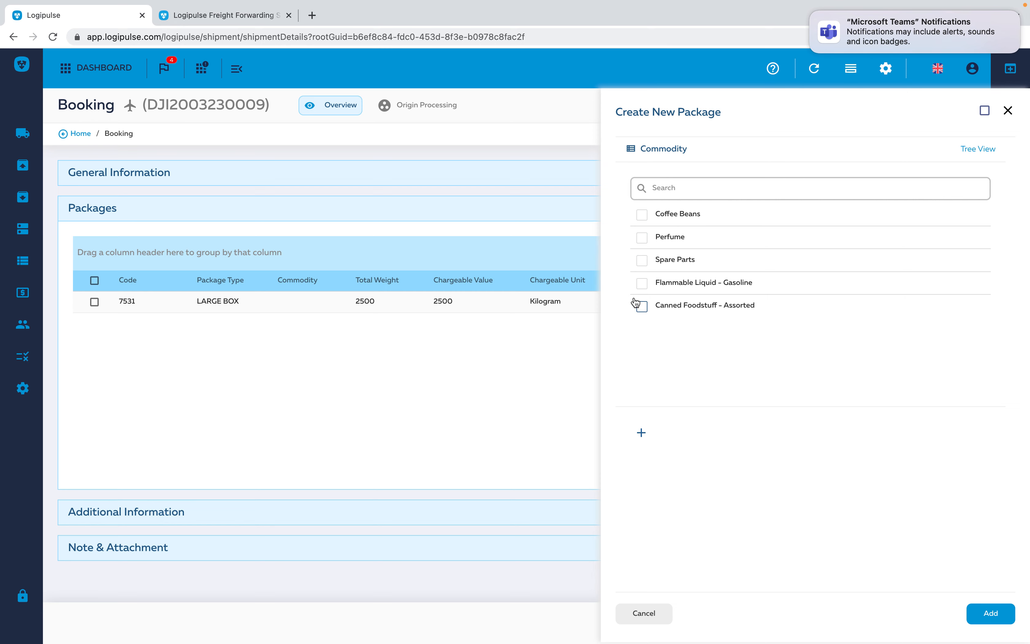
{"action": "left_click", "coordinate": [644, 265]}
{"action": "left_click", "coordinate": [987, 617]}
{"action": "left_click", "coordinate": [991, 620]}
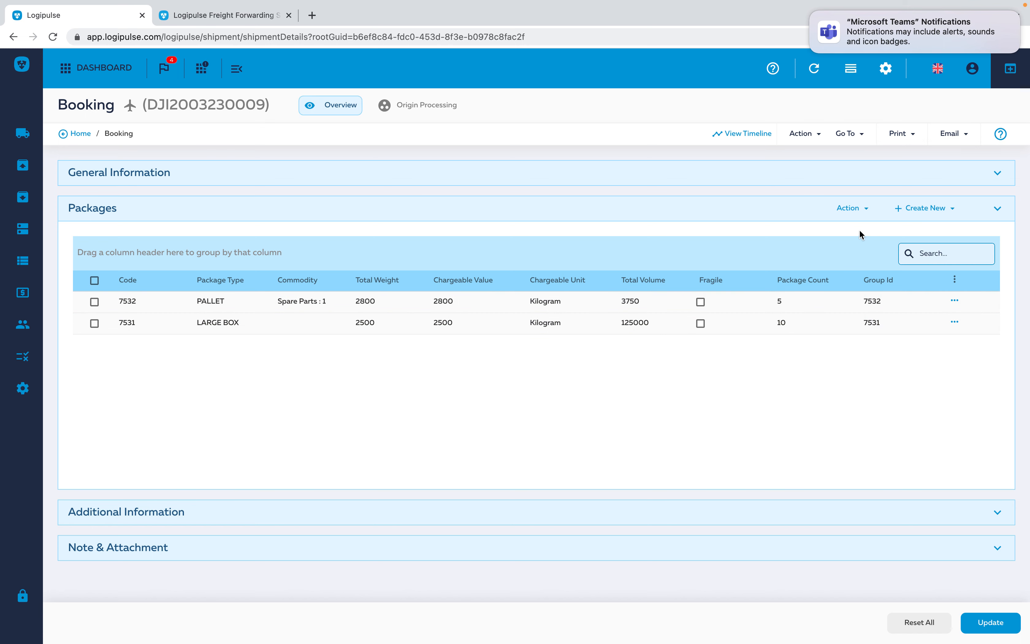
Return to the shipment list, start a new booking, and hide the introductory guide.
{"action": "left_click", "coordinate": [86, 135]}
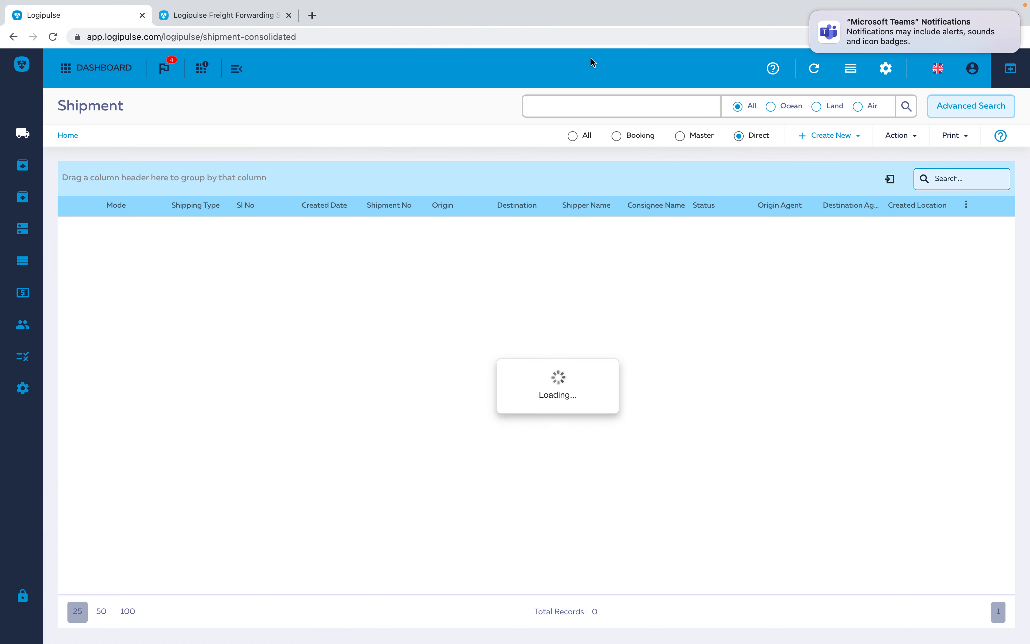
{"action": "left_click", "coordinate": [826, 141]}
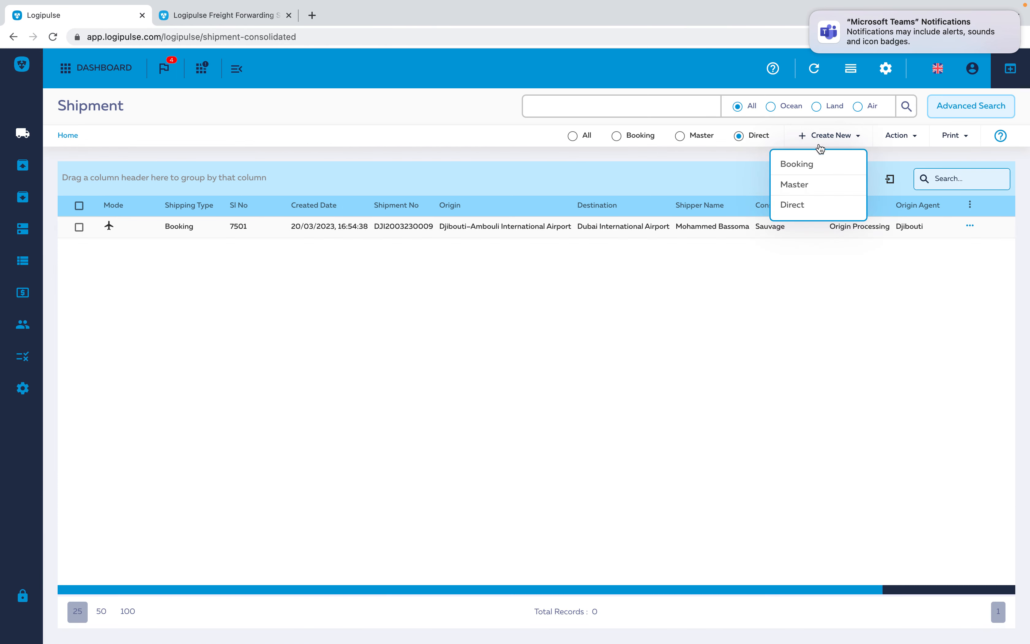
{"action": "left_click", "coordinate": [799, 169]}
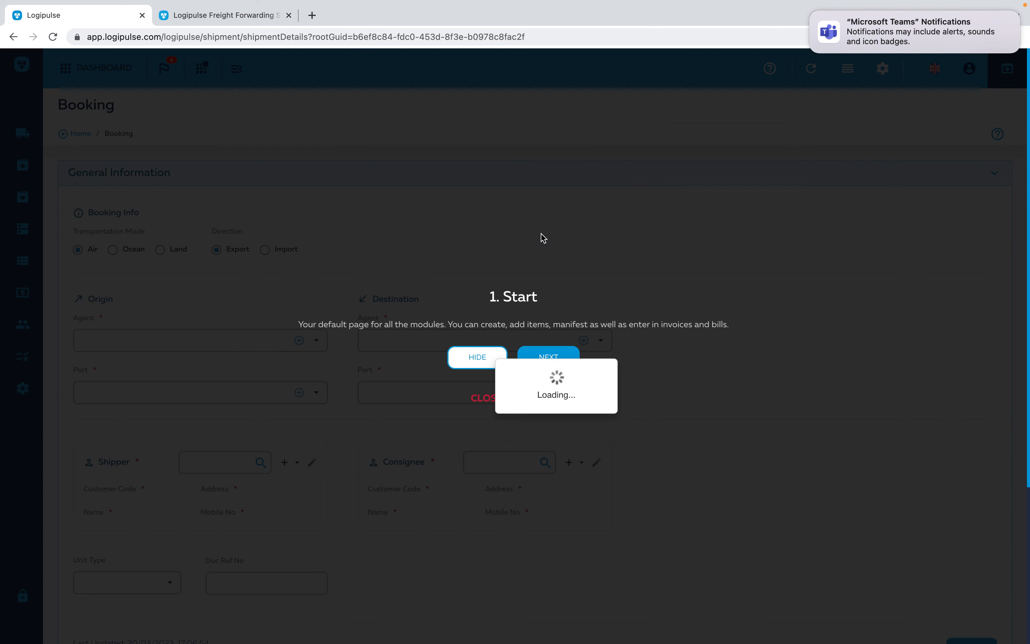
{"action": "left_click", "coordinate": [481, 360]}
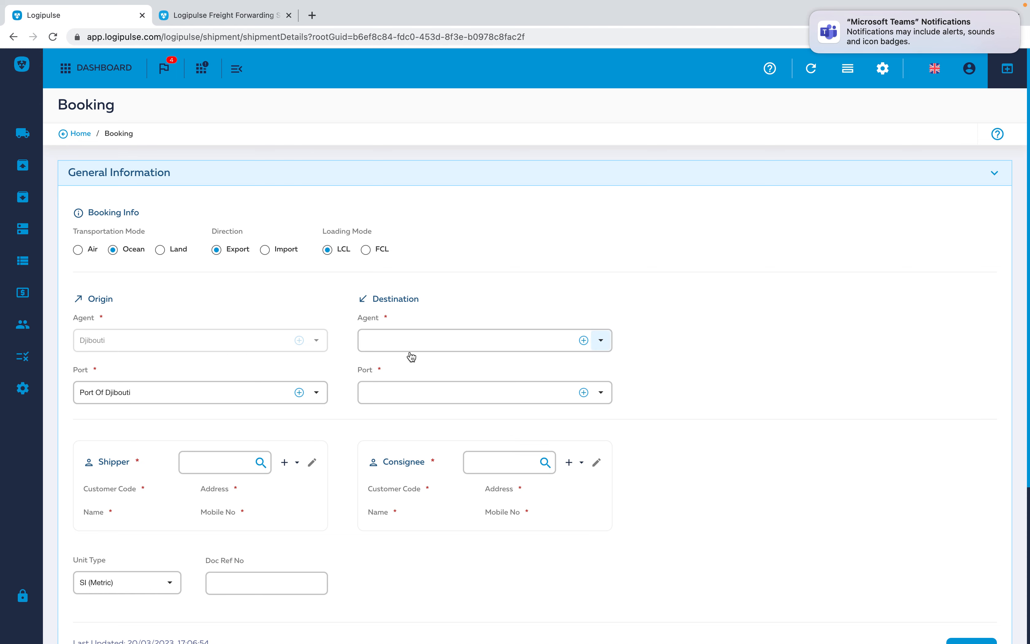
Set the booking to Land transport, with Ethiopia as destination agent and Kallity/ Qality Dry port as destination location.
{"action": "left_click", "coordinate": [450, 345]}
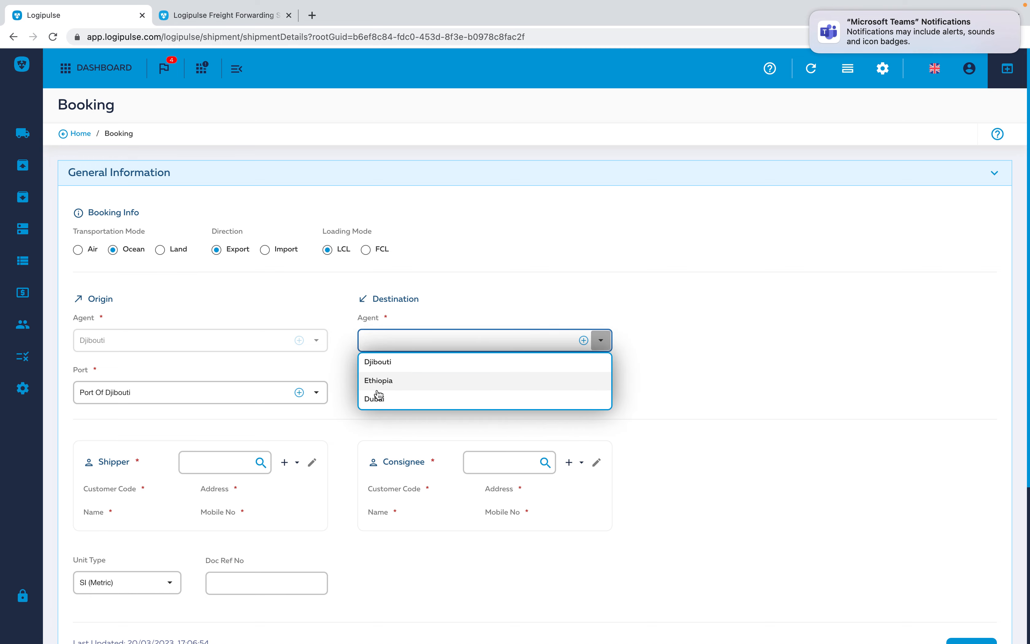
{"action": "left_click", "coordinate": [385, 383]}
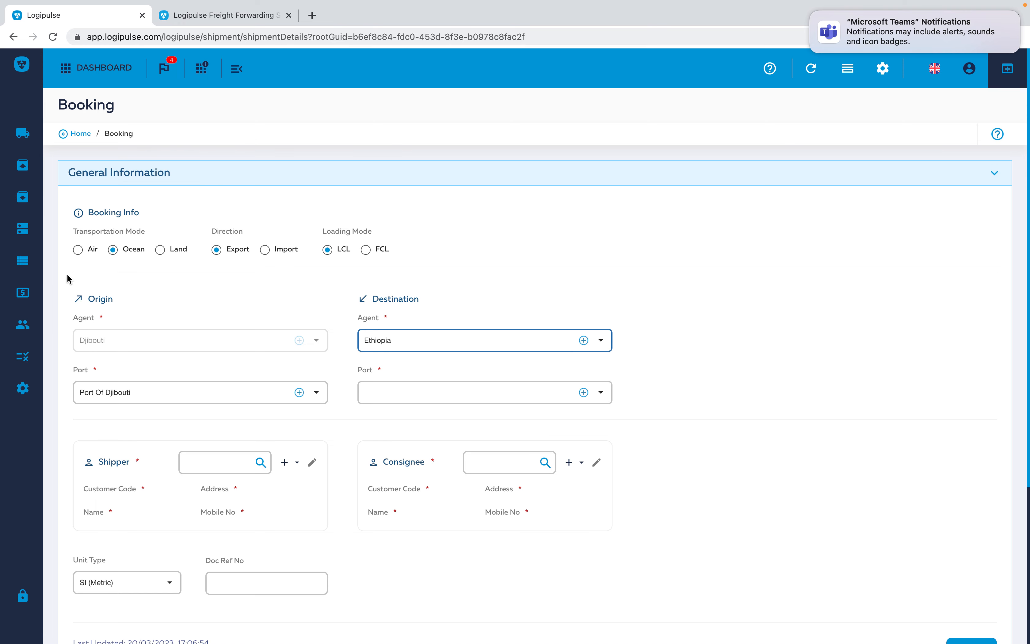
{"action": "left_click", "coordinate": [160, 251]}
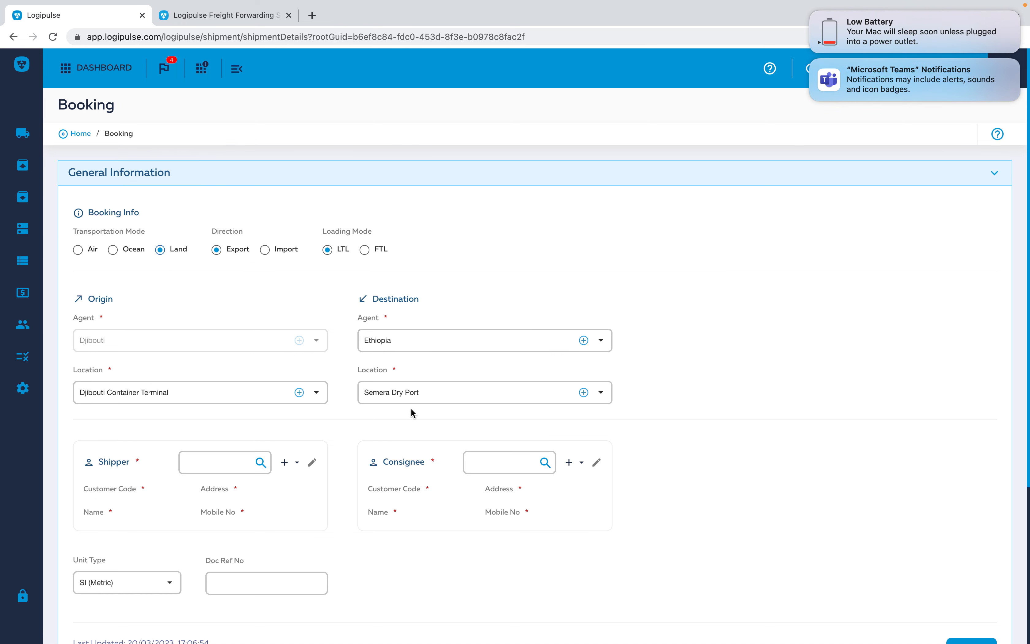
{"action": "left_click", "coordinate": [422, 393]}
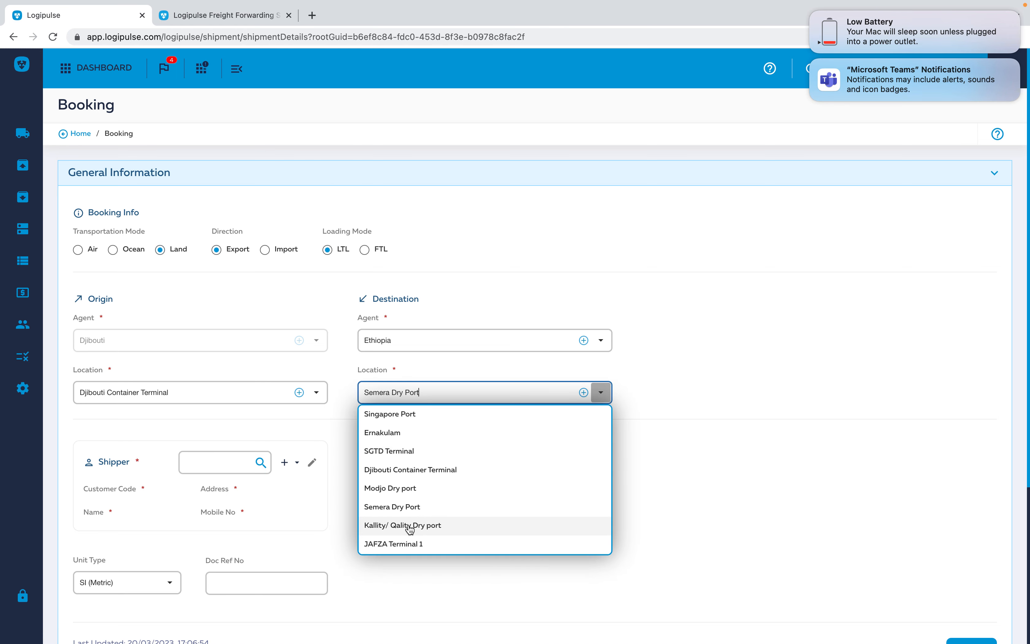
{"action": "left_click", "coordinate": [408, 528]}
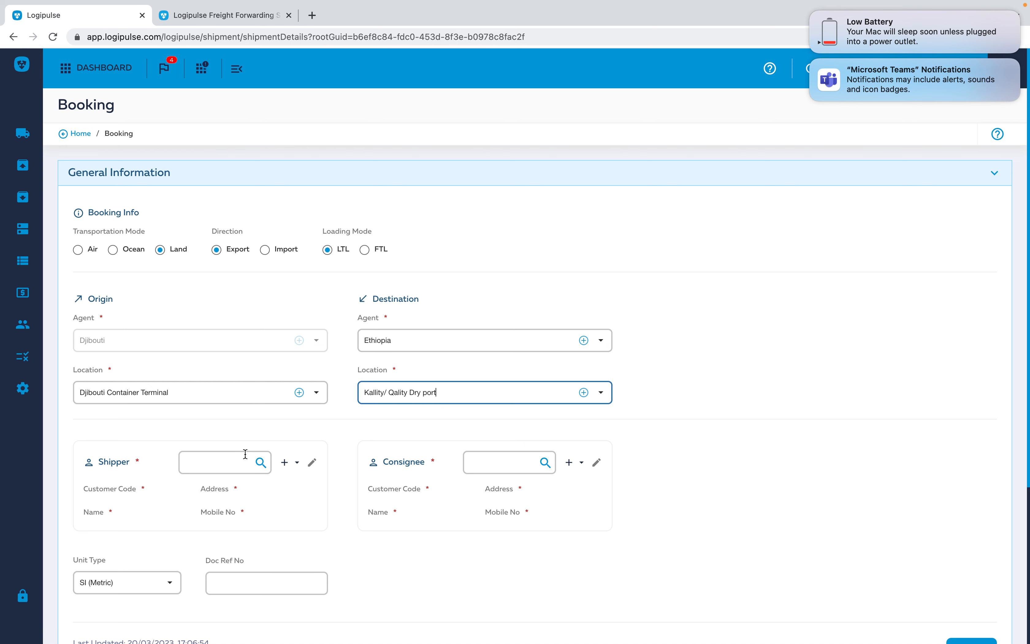
Start a new person record for the shipper with the prefix Ms, and enter the first and last names.
{"action": "left_click", "coordinate": [286, 463]}
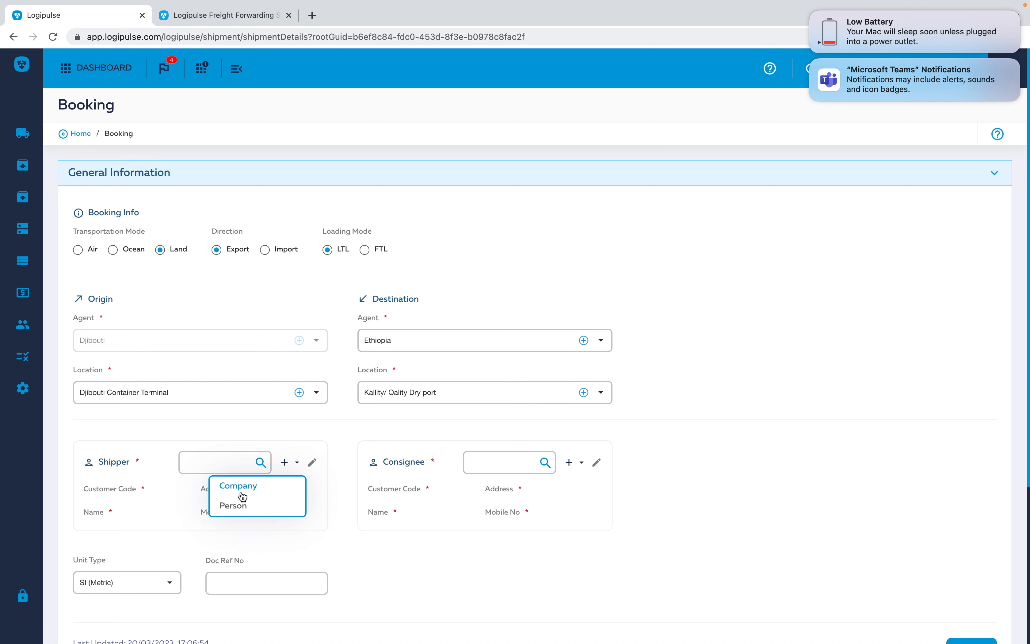
{"action": "left_click", "coordinate": [234, 506]}
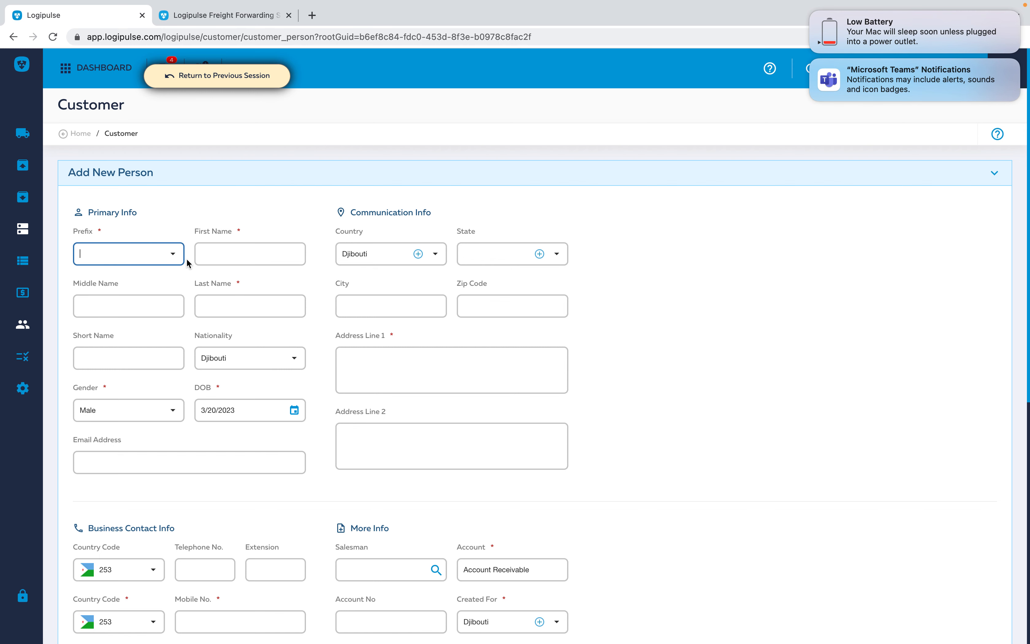
{"action": "left_click", "coordinate": [173, 253]}
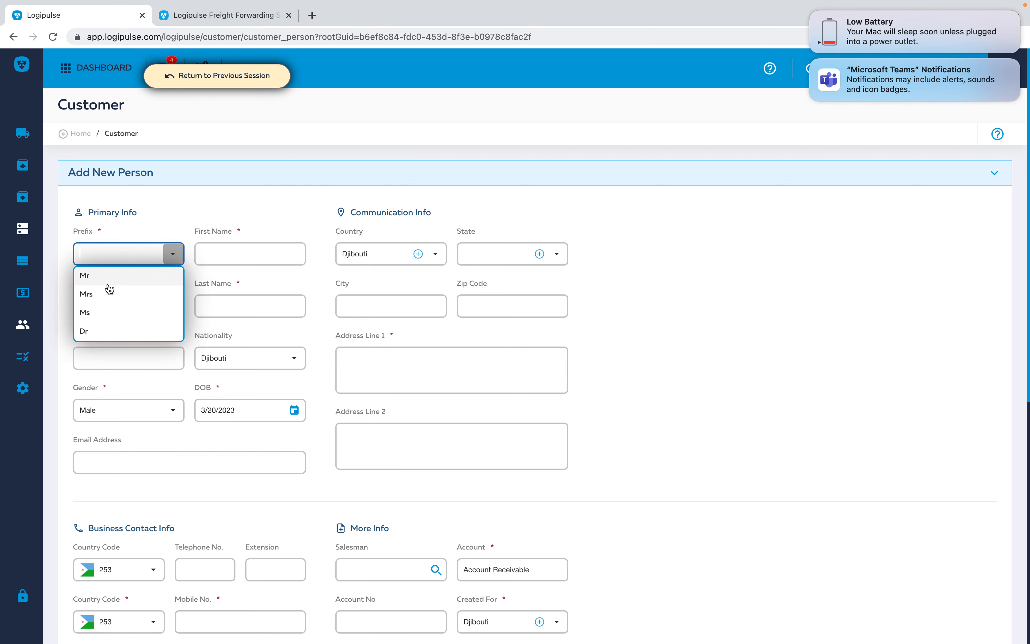
{"action": "left_click", "coordinate": [97, 320]}
{"action": "left_click", "coordinate": [225, 260]}
{"action": "type", "text": "Bertille"}
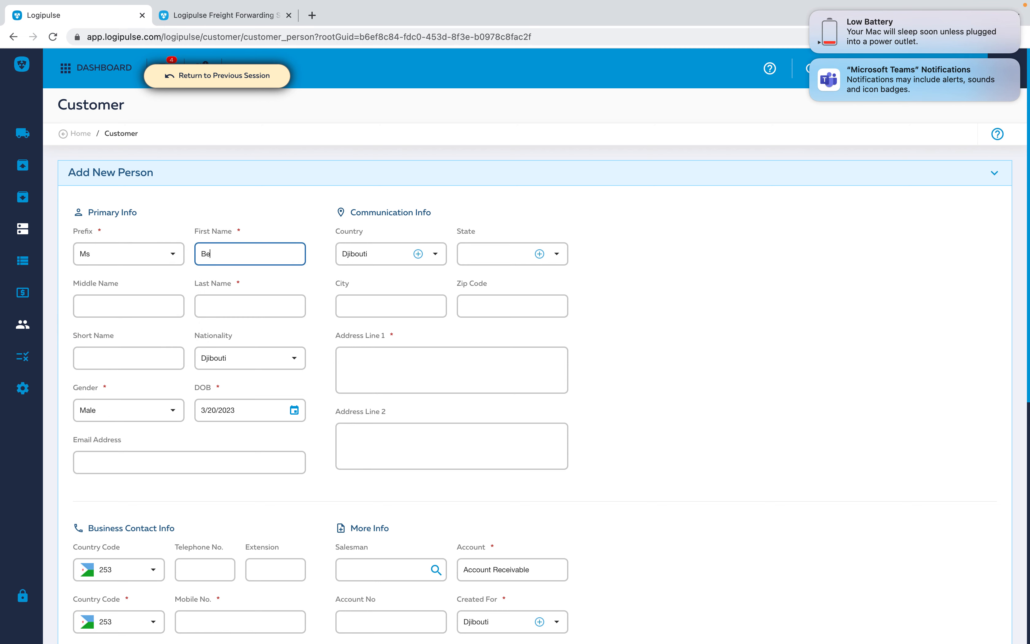
{"action": "left_click", "coordinate": [232, 309]}
{"action": "type", "text": "M"}
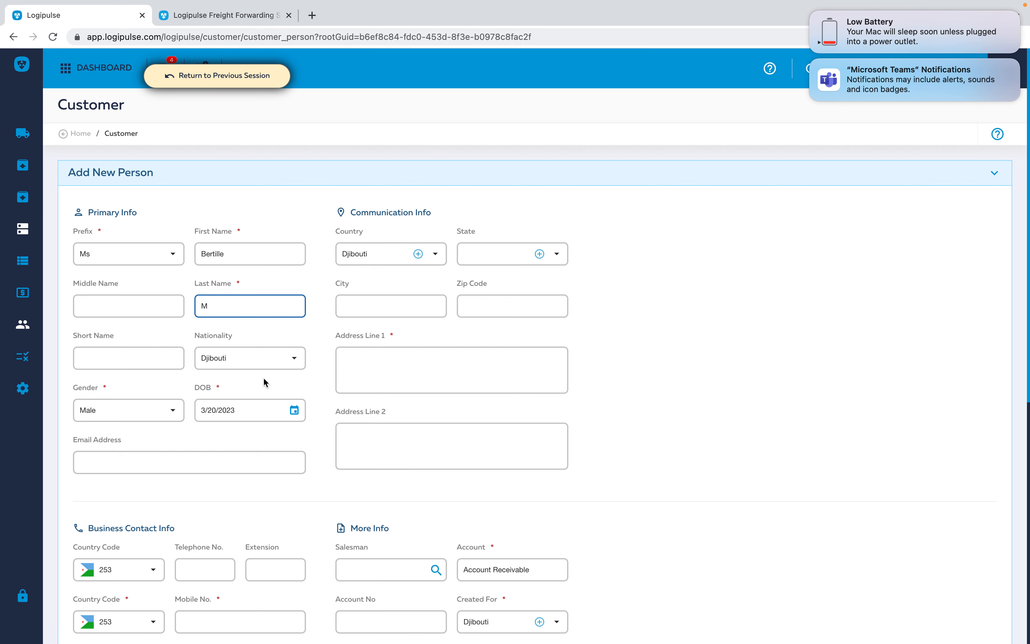
Set the new person's nationality to Indian.
{"action": "left_click", "coordinate": [294, 358]}
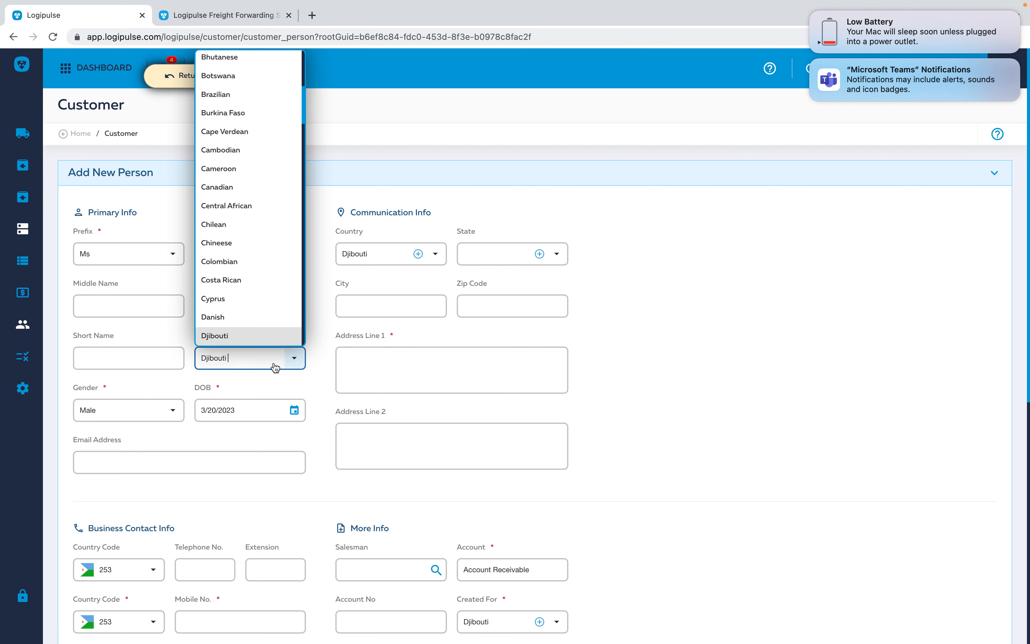
{"action": "type", "text": "ind"}
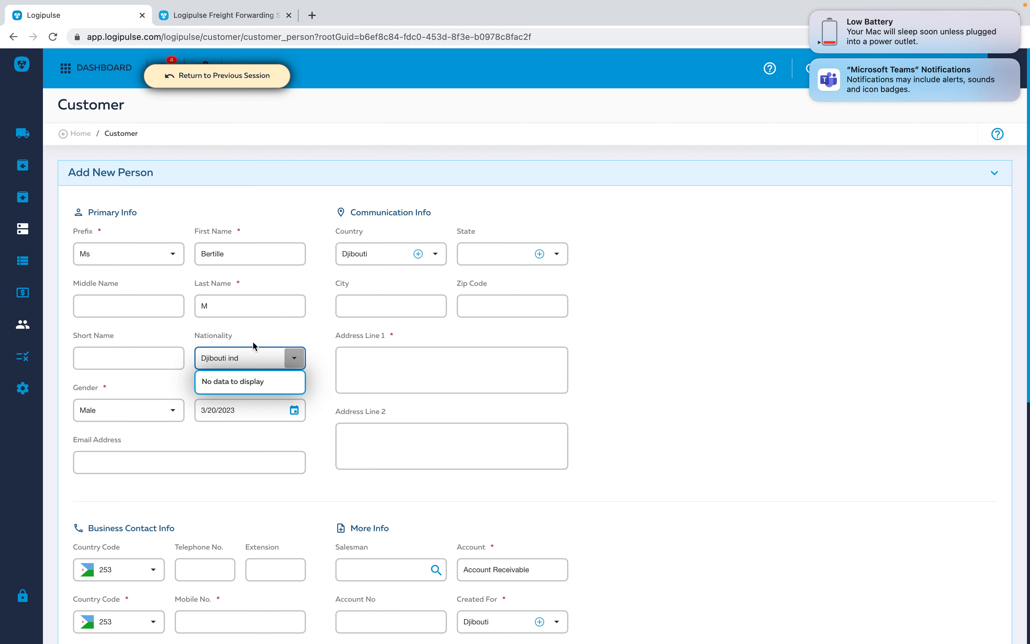
{"action": "left_click_drag", "start_coordinate": [263, 361], "coordinate": [180, 356]}
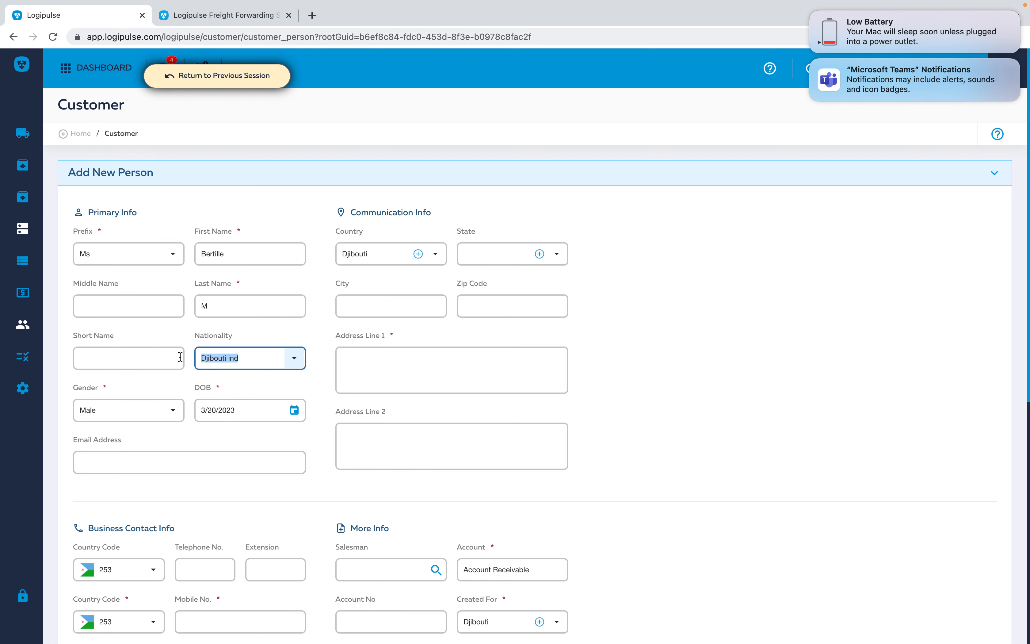
{"action": "type", "text": "ind"}
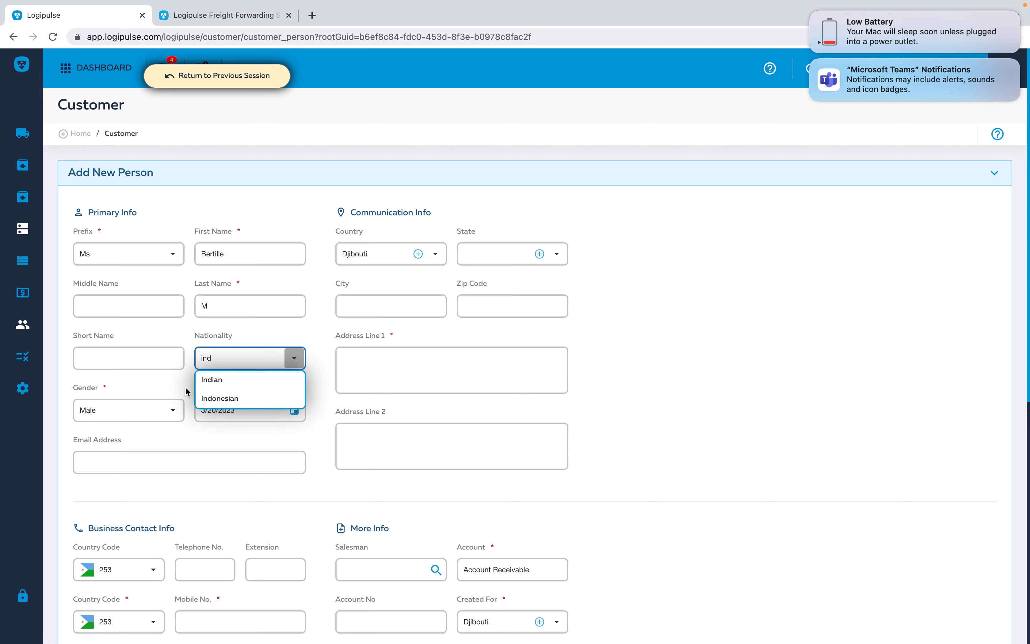
{"action": "left_click", "coordinate": [222, 382]}
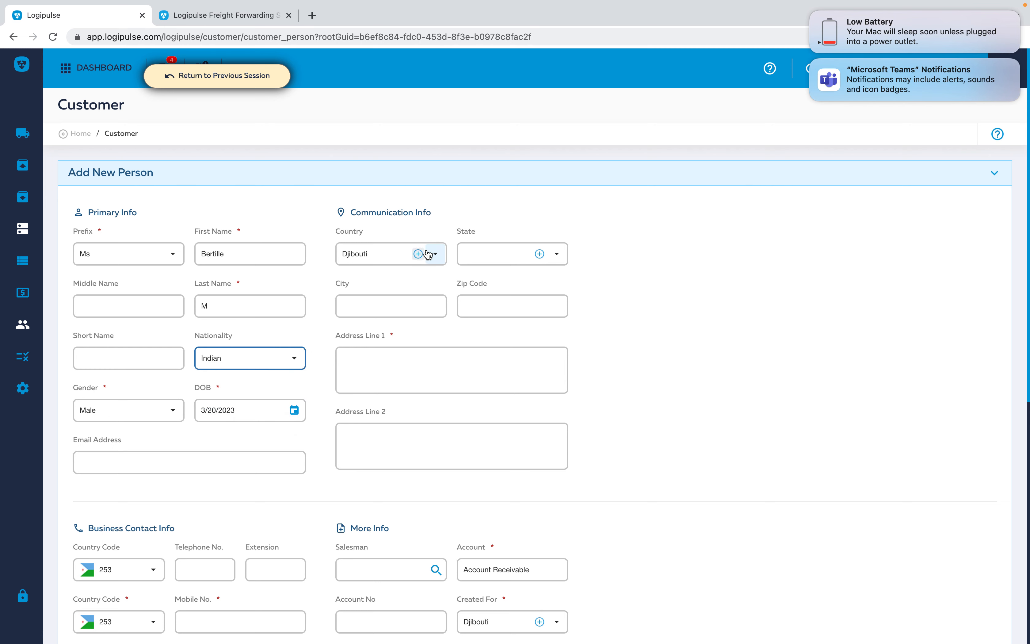
Set the country in the new person's communication info to United Arab Emirates.
{"action": "left_click", "coordinate": [408, 257]}
{"action": "type", "text": "uae"}
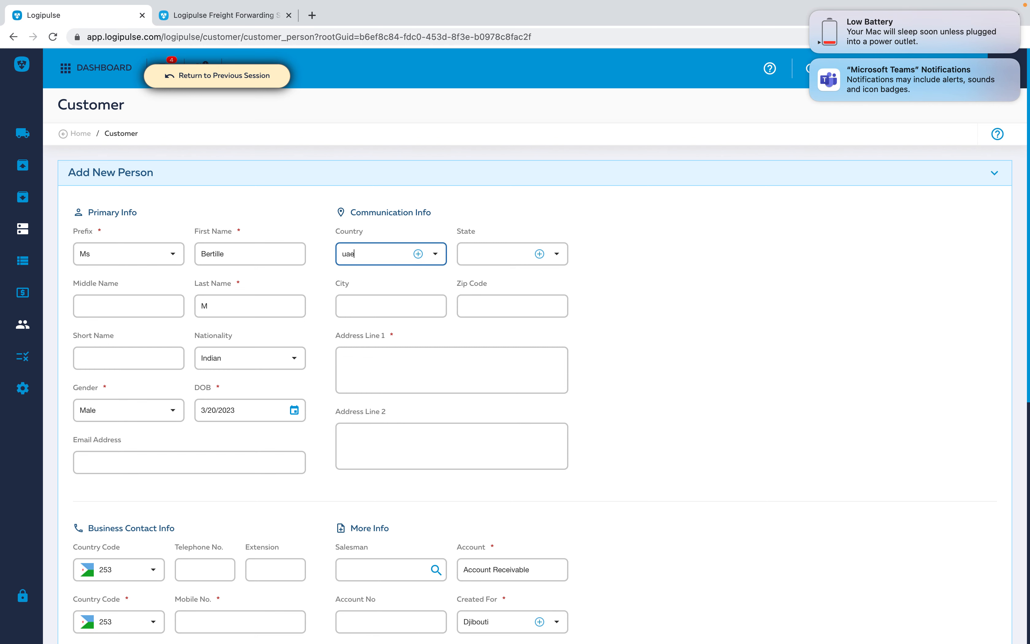
{"action": "key", "text": "BackSpace"}
{"action": "type", "text": "unio"}
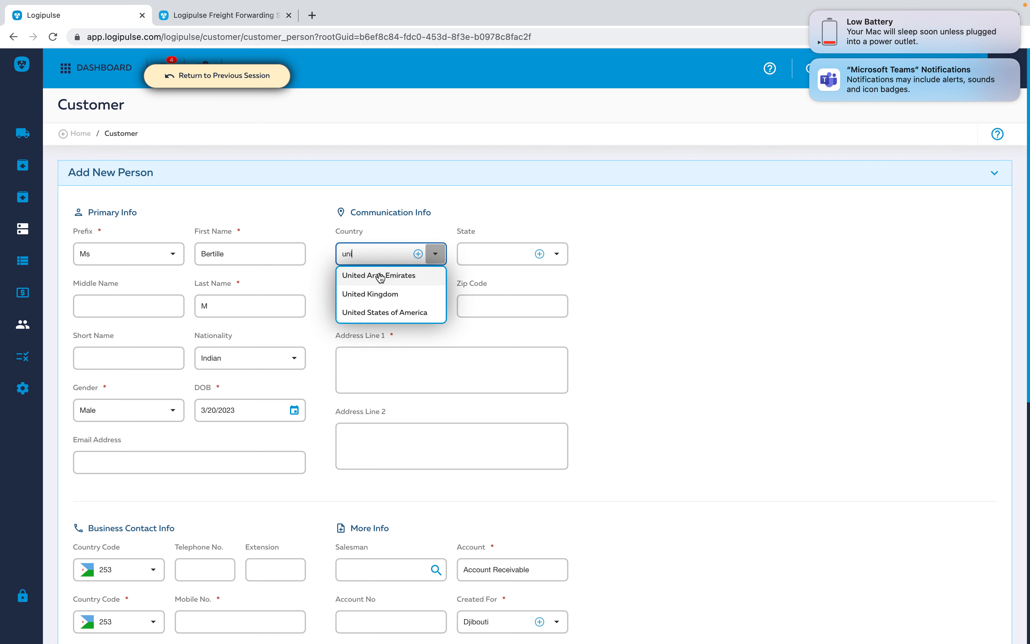
{"action": "left_click", "coordinate": [378, 272]}
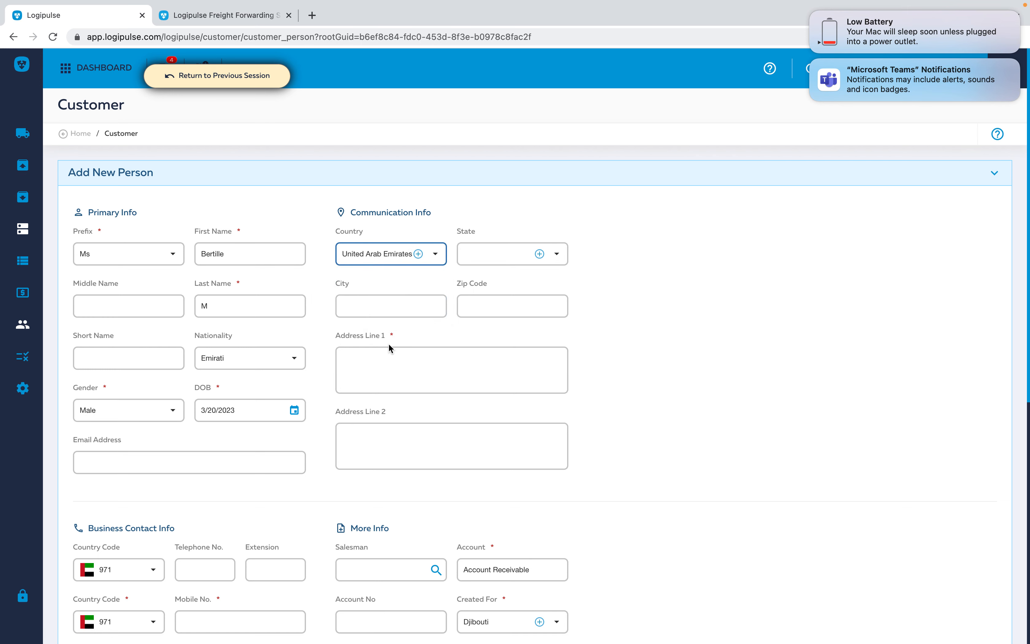
Fill in the person's first address line and business mobile number.
{"action": "left_click", "coordinate": [368, 363]}
{"action": "type", "text": "Dubai"}
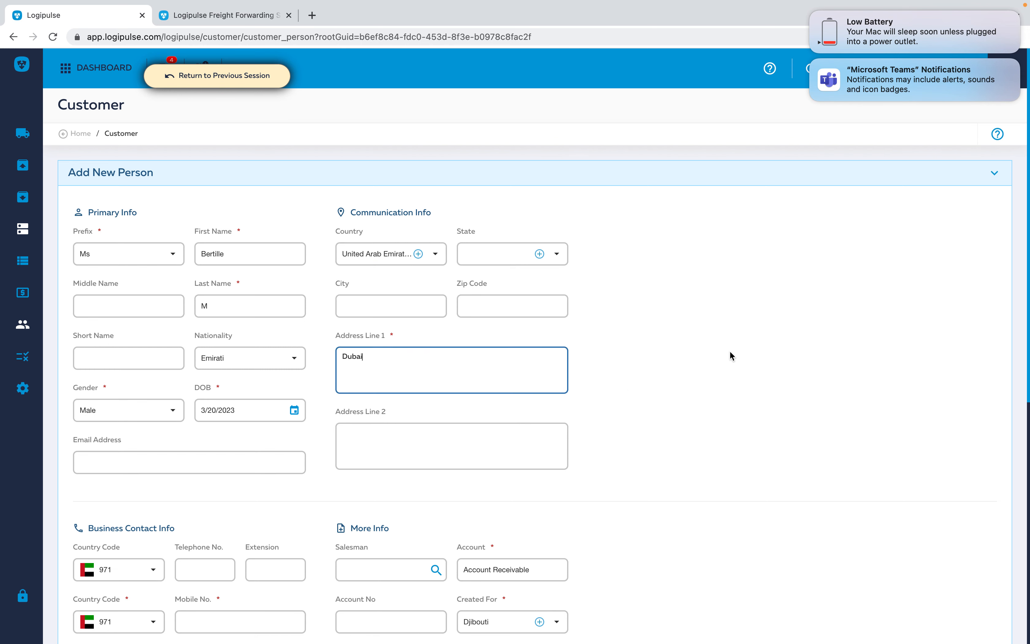
{"action": "left_click", "coordinate": [214, 622]}
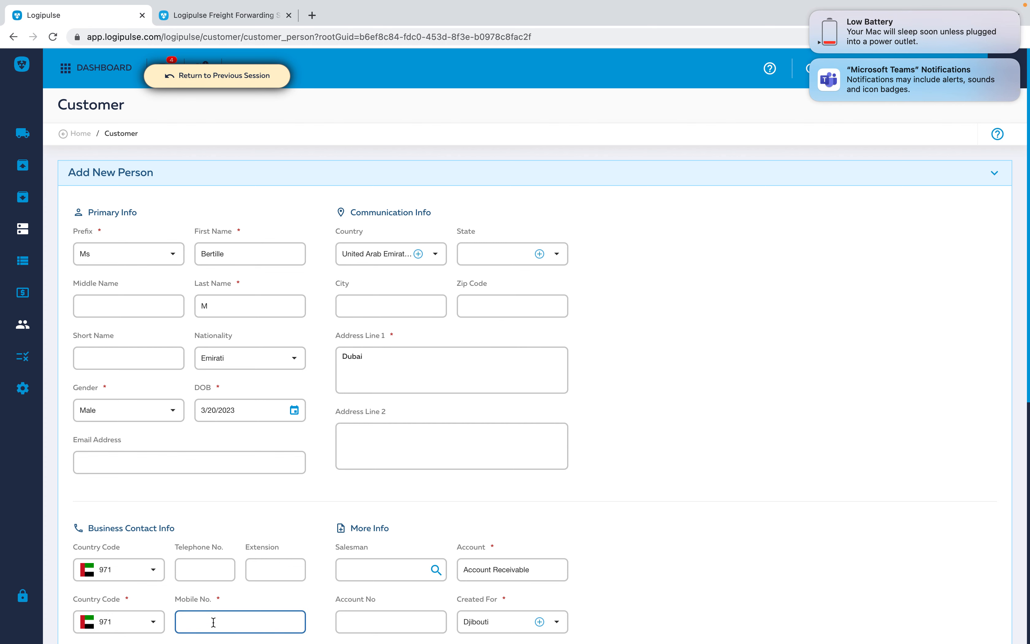
{"action": "type", "text": "425367"}
{"action": "left_click", "coordinate": [805, 406]}
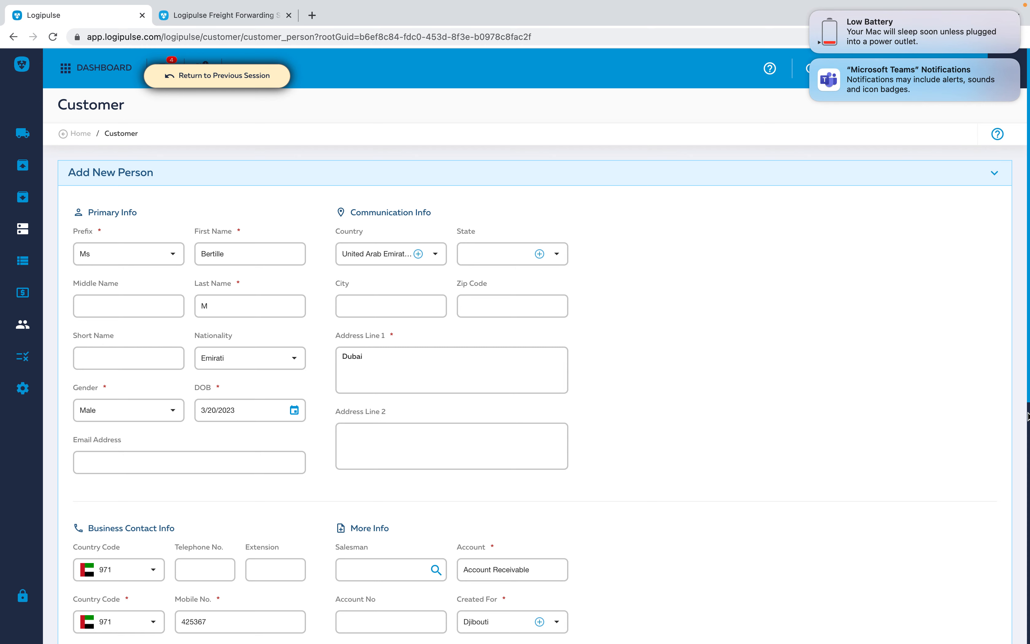
Save the new person and return to the booking with them as shipper.
{"action": "left_click_drag", "start_coordinate": [1028, 385], "coordinate": [1023, 558]}
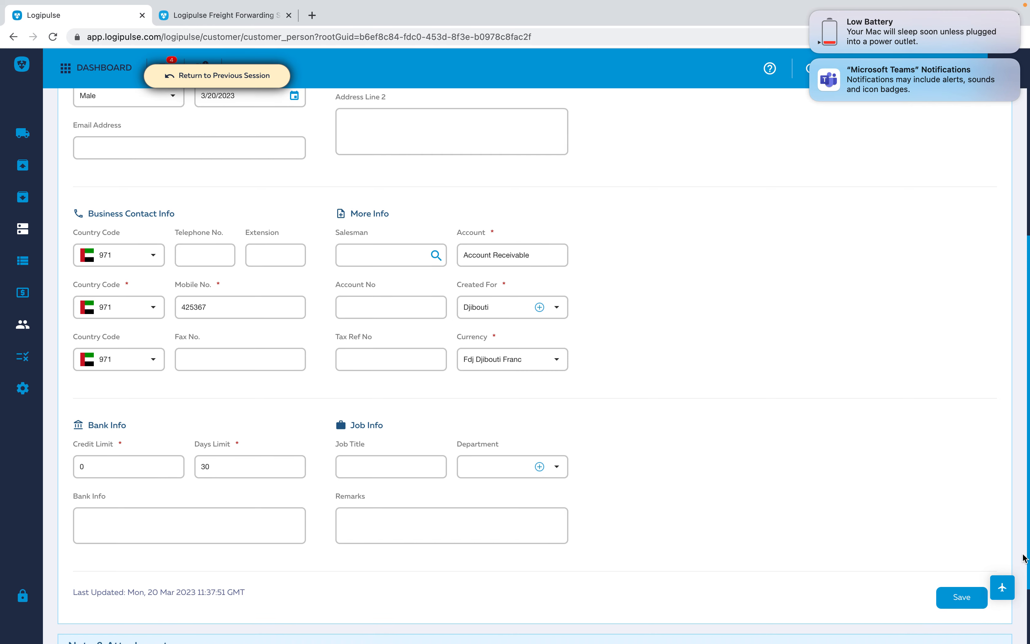
{"action": "left_click", "coordinate": [960, 597]}
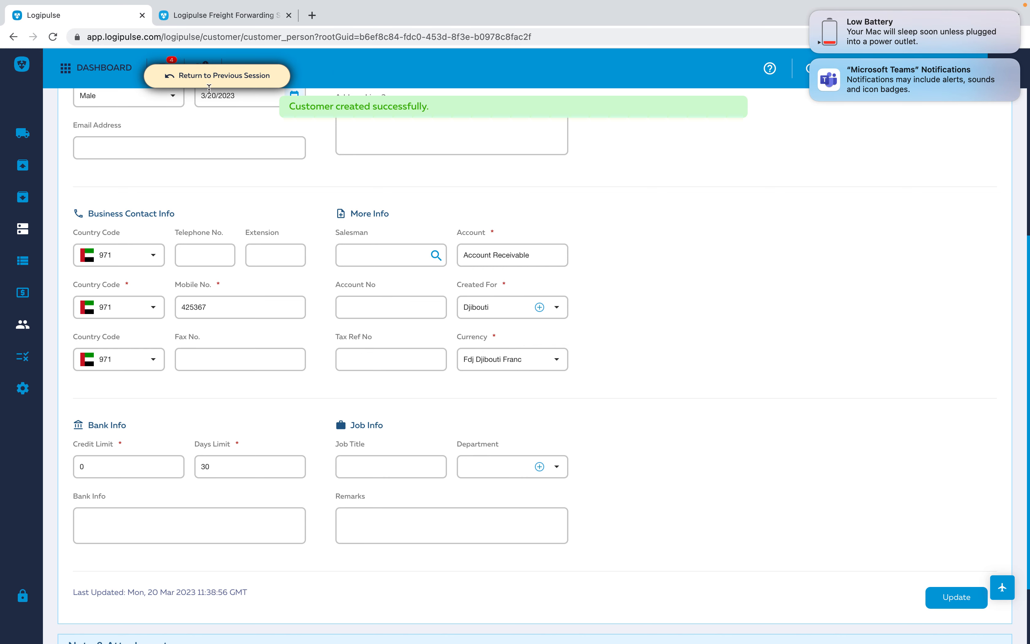
{"action": "left_click", "coordinate": [201, 76]}
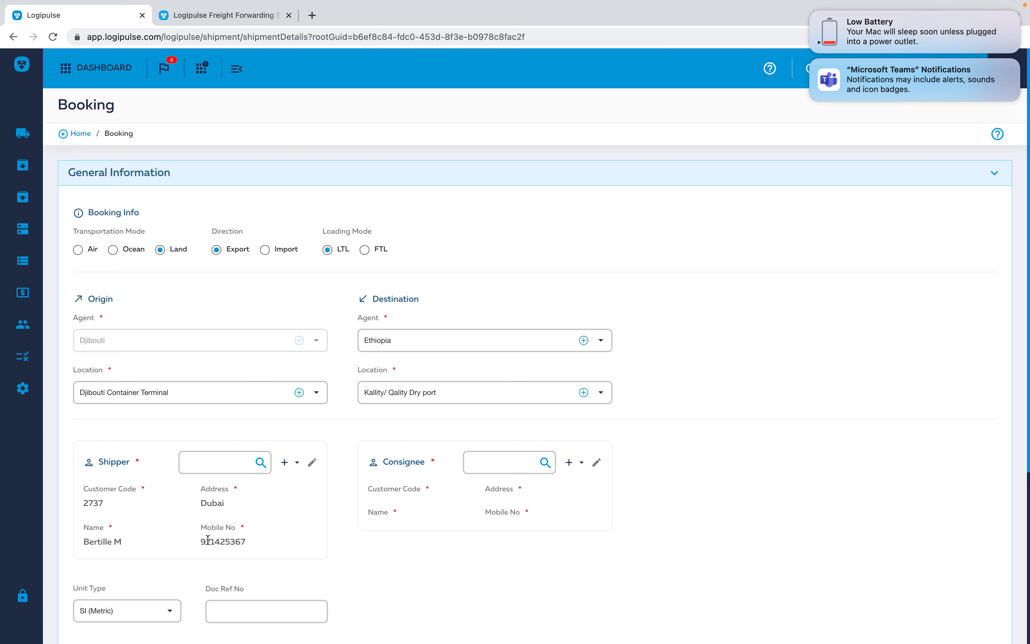
Open the consignee's party details for editing and close them without entering anything.
{"action": "left_click", "coordinate": [597, 463]}
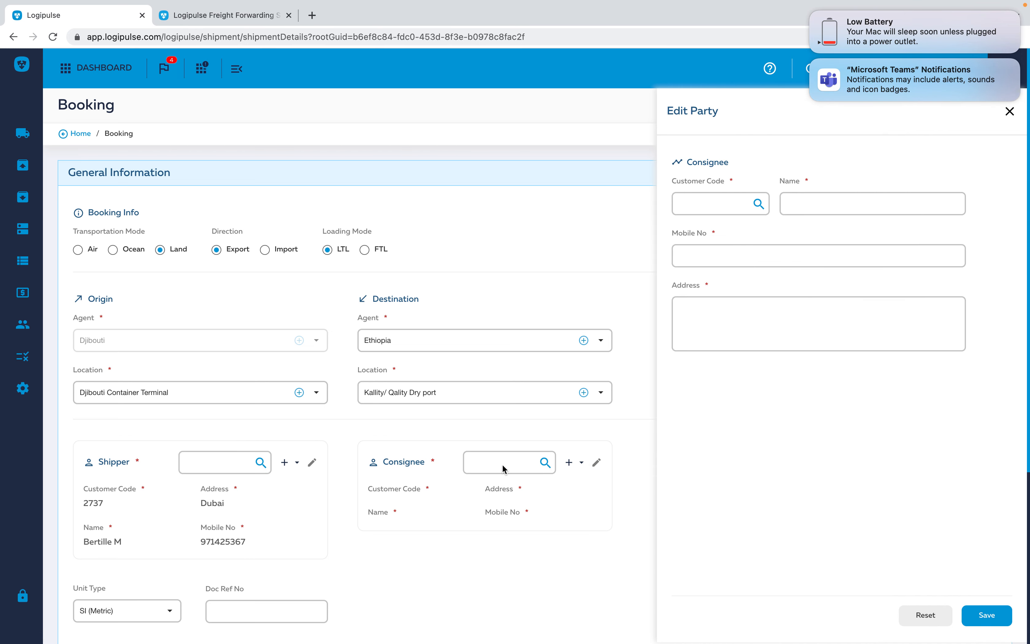
{"action": "left_click", "coordinate": [604, 537]}
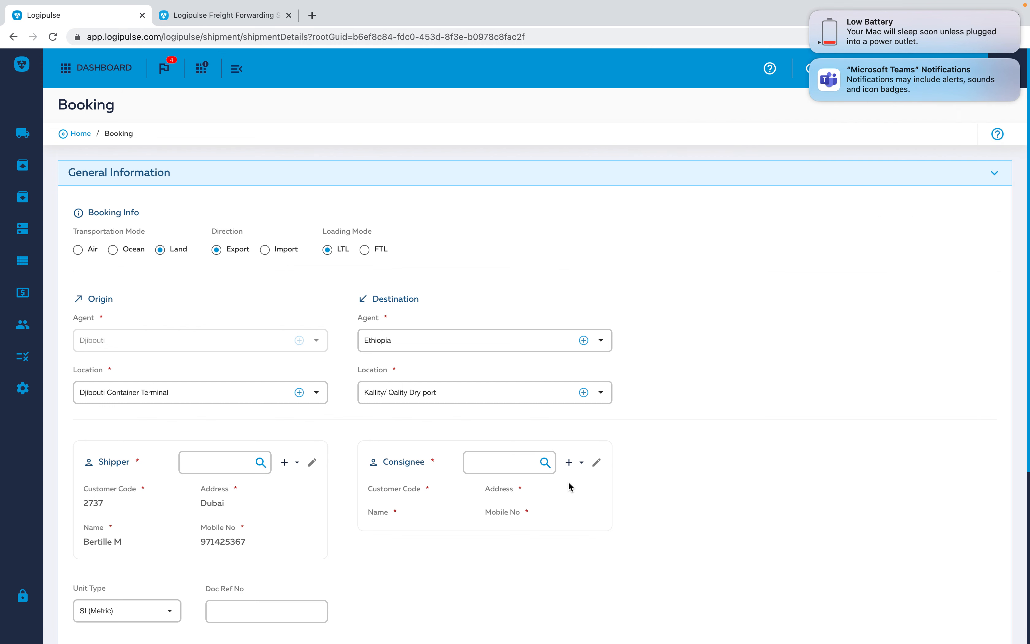